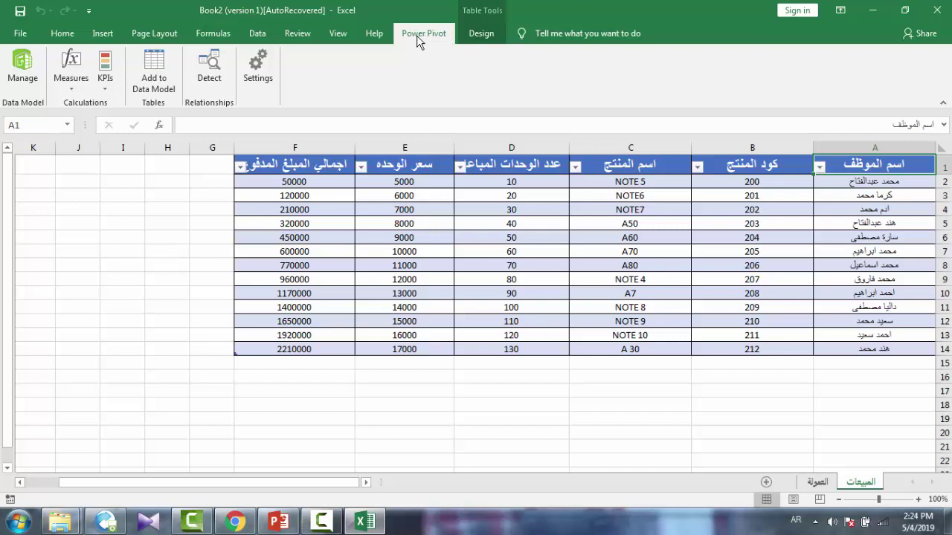
Check the COM add-ins list in Excel Options and close it without changes.
left_click(21, 33)
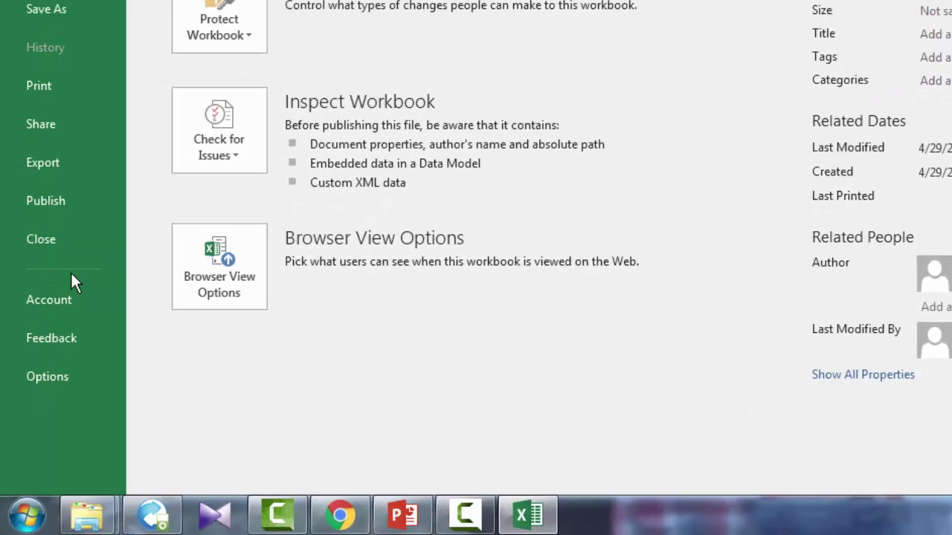
left_click(66, 376)
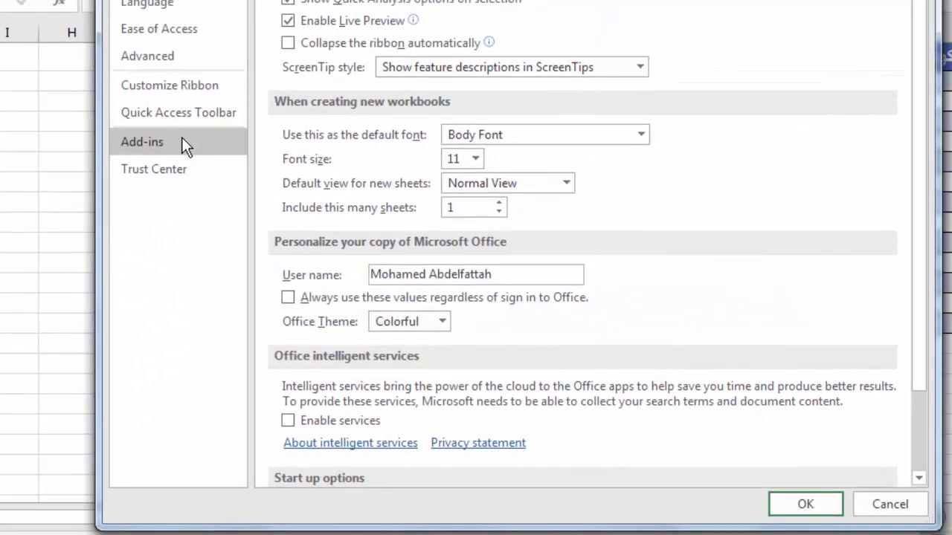
left_click(185, 144)
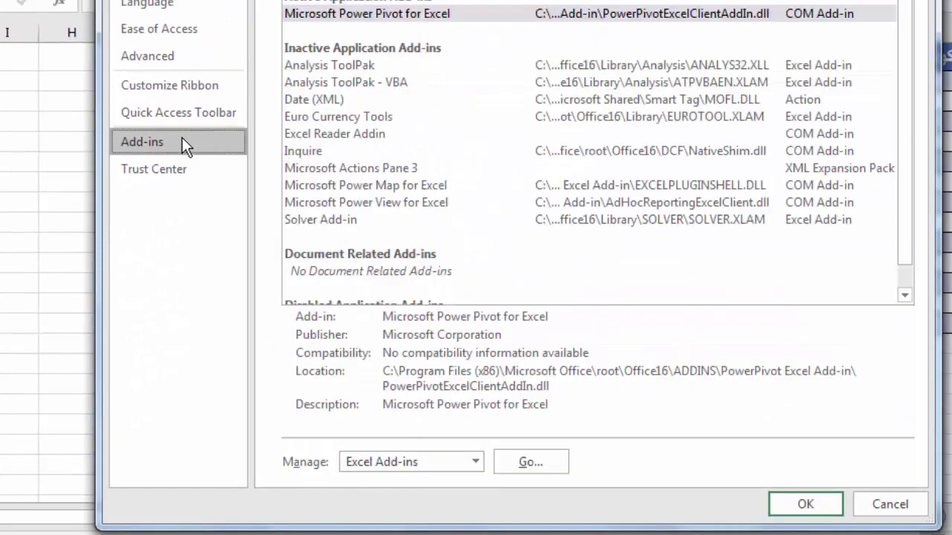
left_click(417, 462)
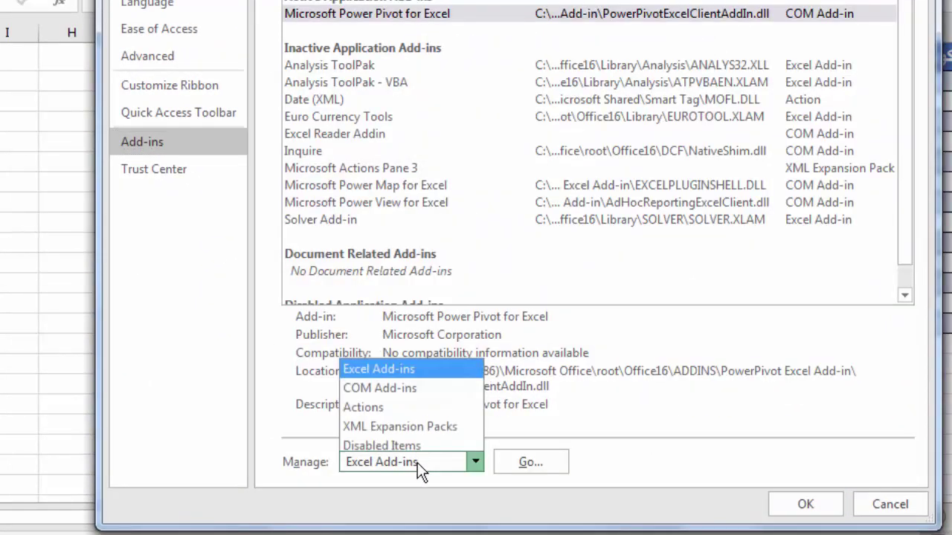
left_click(409, 381)
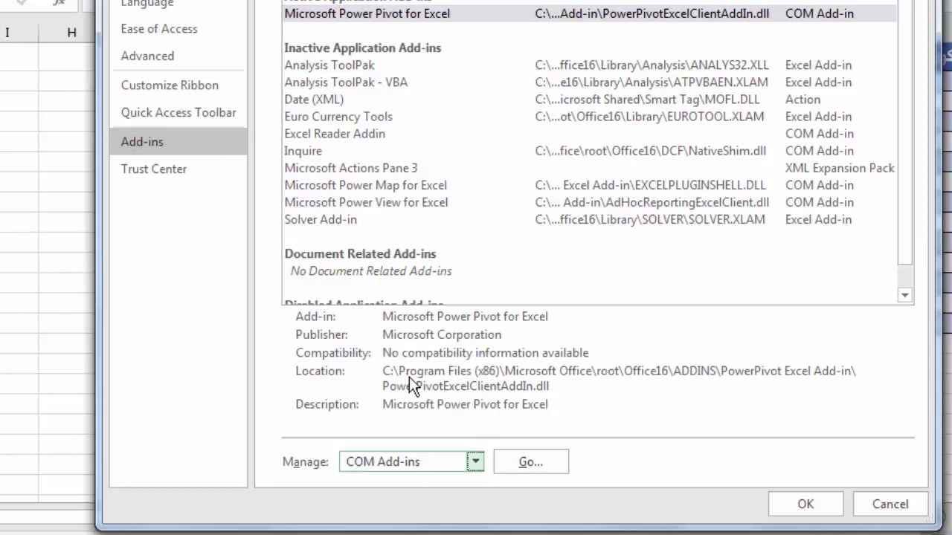
left_click(521, 462)
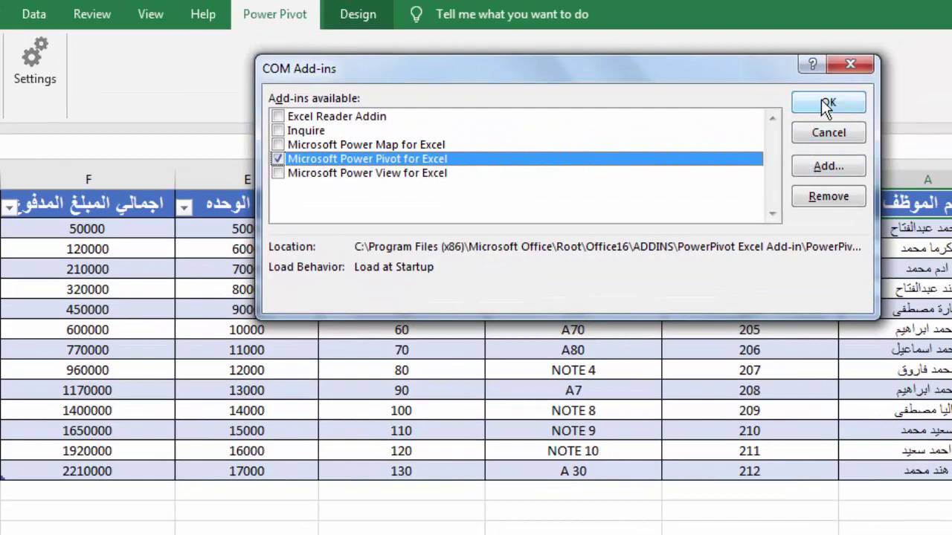
left_click(850, 65)
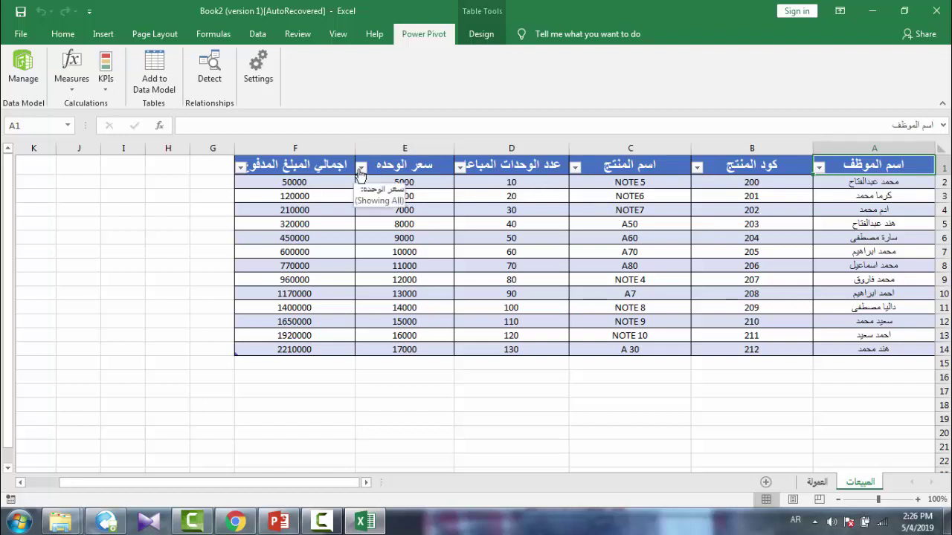
Review the العمولة and المبيعات sheets, selecting employee names A1:A10, then leave cell A1 selected.
left_click(817, 482)
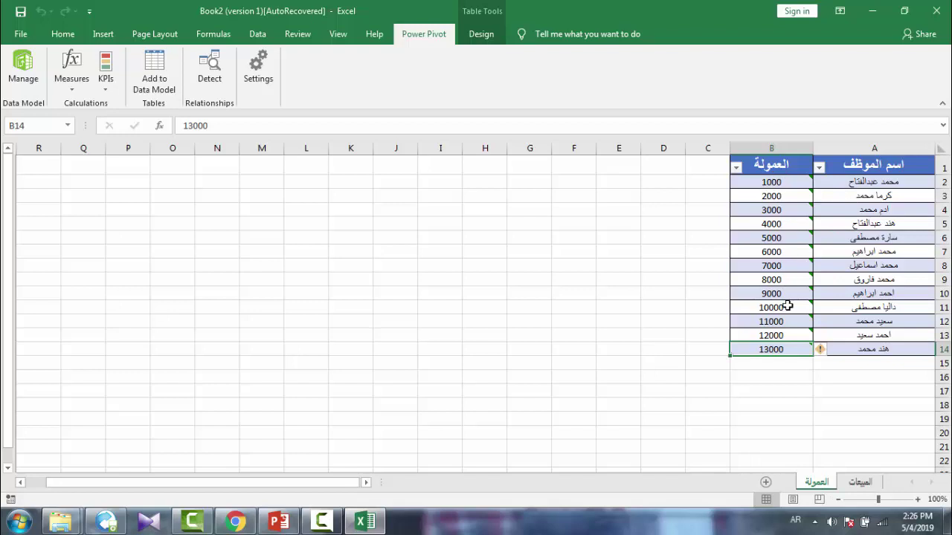
left_click(860, 482)
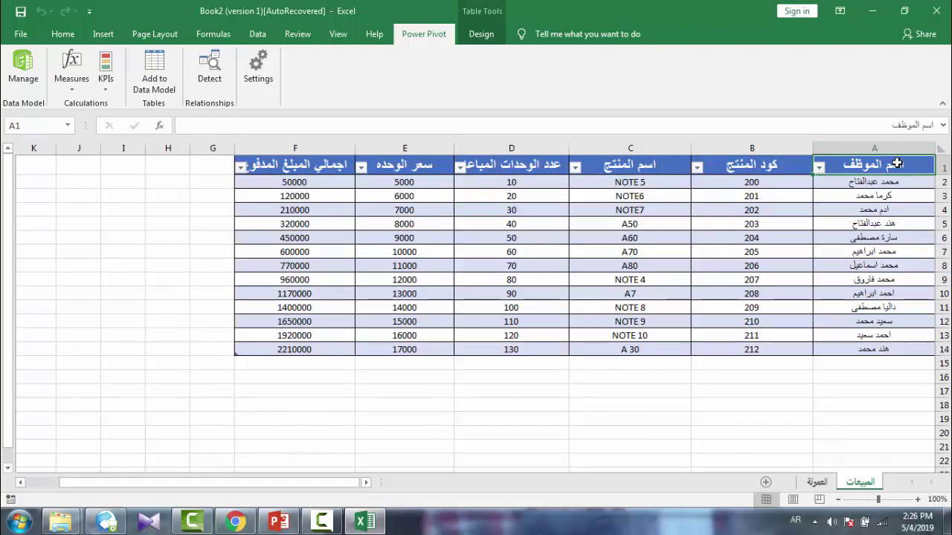
left_click_drag(897, 164, 878, 294)
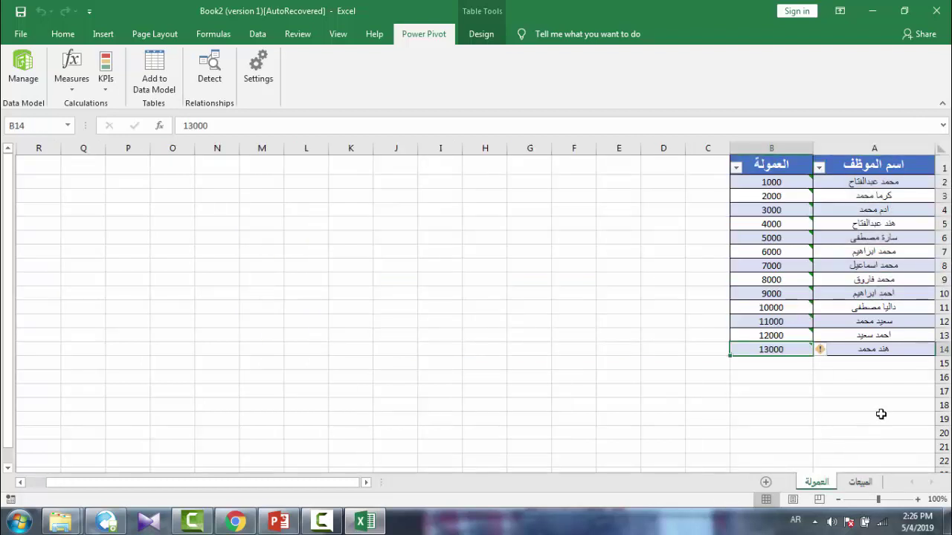
left_click(870, 485)
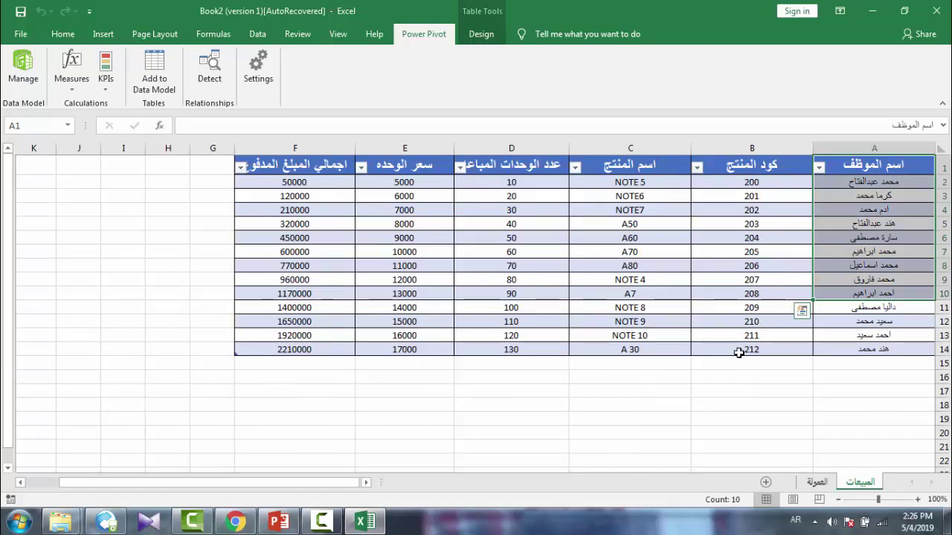
key("Escape")
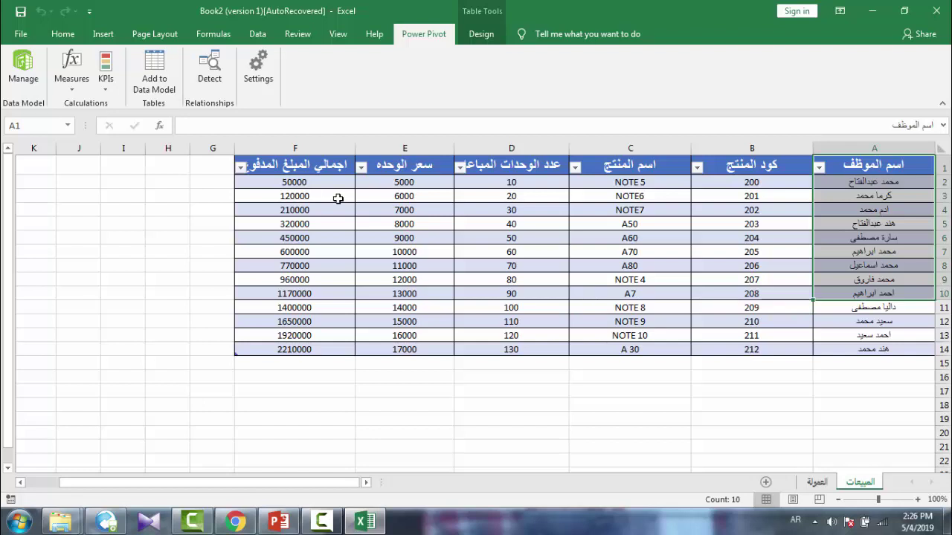
left_click(909, 166)
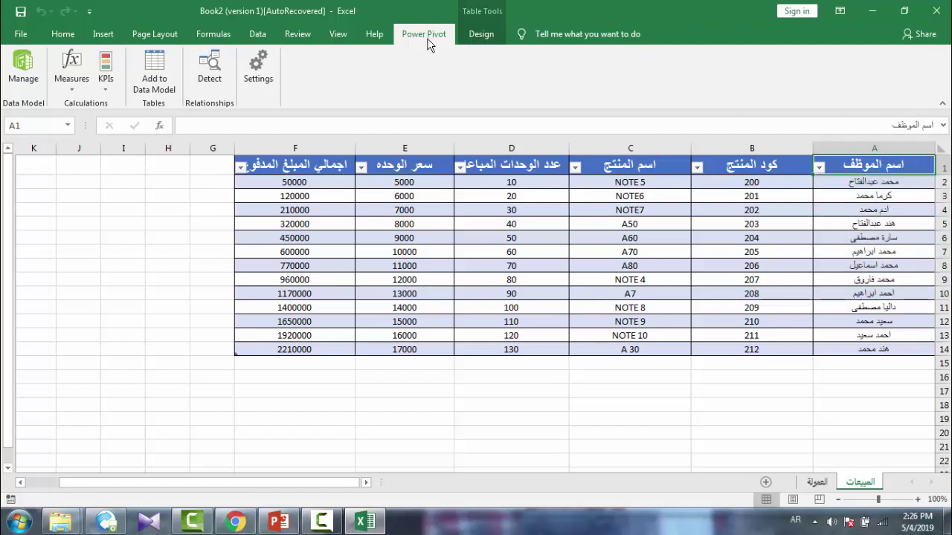
Add the sales table to the data model and rename its Table2 tab to المبيعات.
left_click(168, 72)
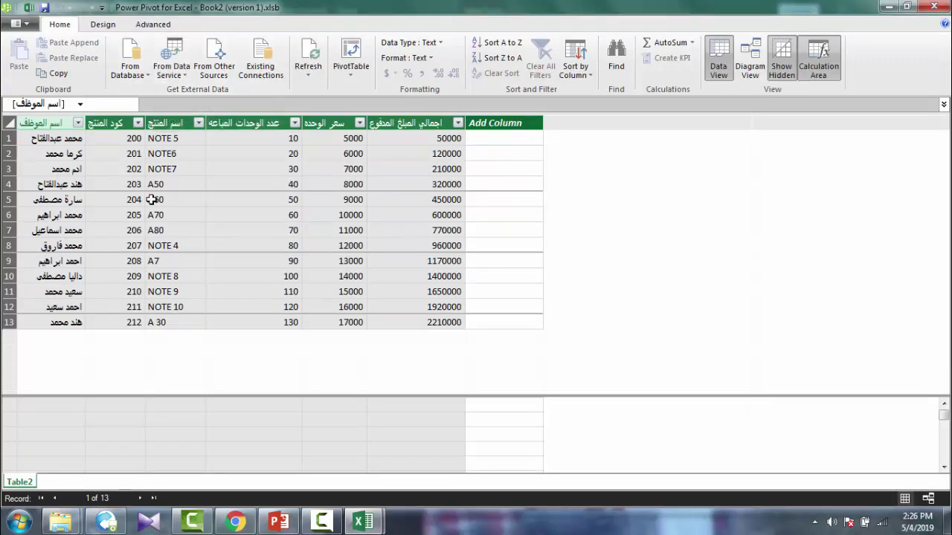
double_click(19, 482)
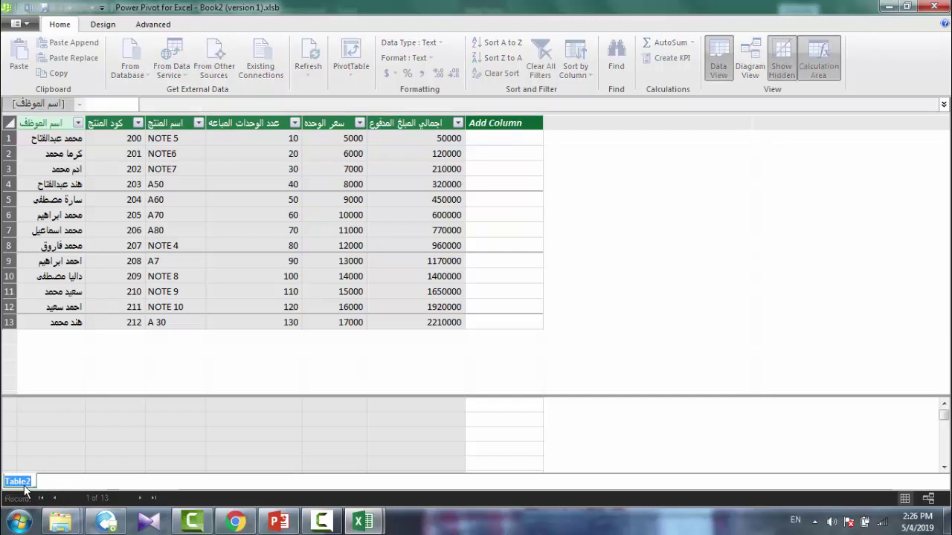
left_click(24, 487)
key("BackSpace")
key("BackSpace")
key("BackSpace")
key("BackSpace")
key("BackSpace")
key("BackSpace")
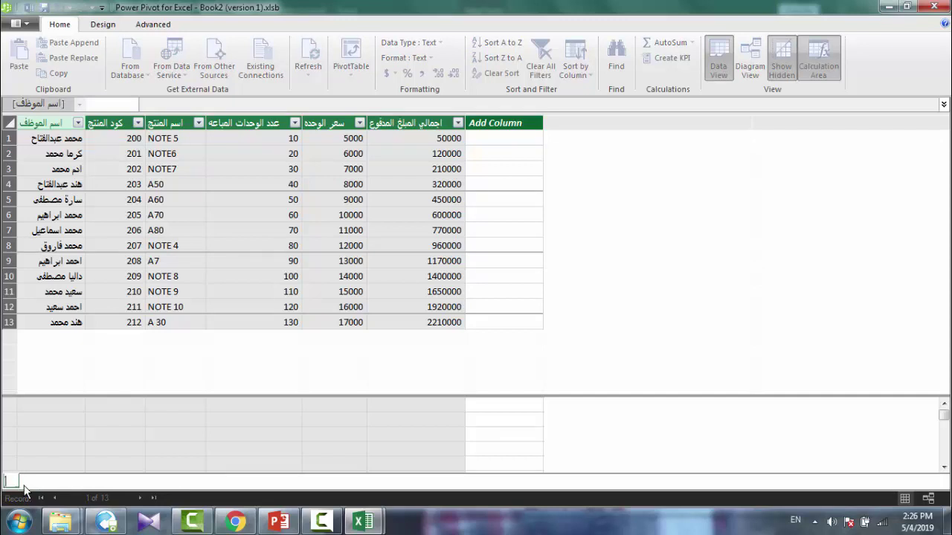
key("alt+shift")
type("المبيعا")
type("ت")
key("Return")
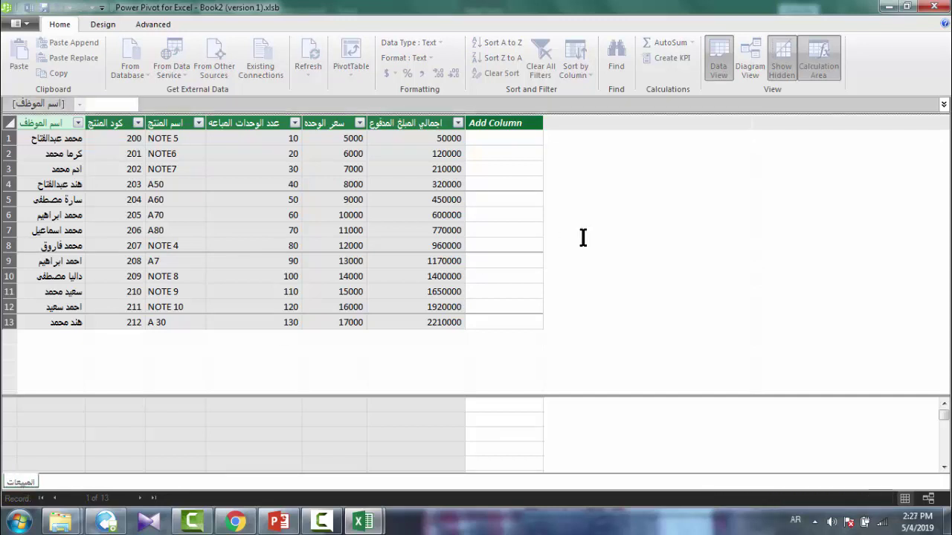
Add the العمولة sheet's table to the data model and rename Table1 to العمولة.
left_click(935, 6)
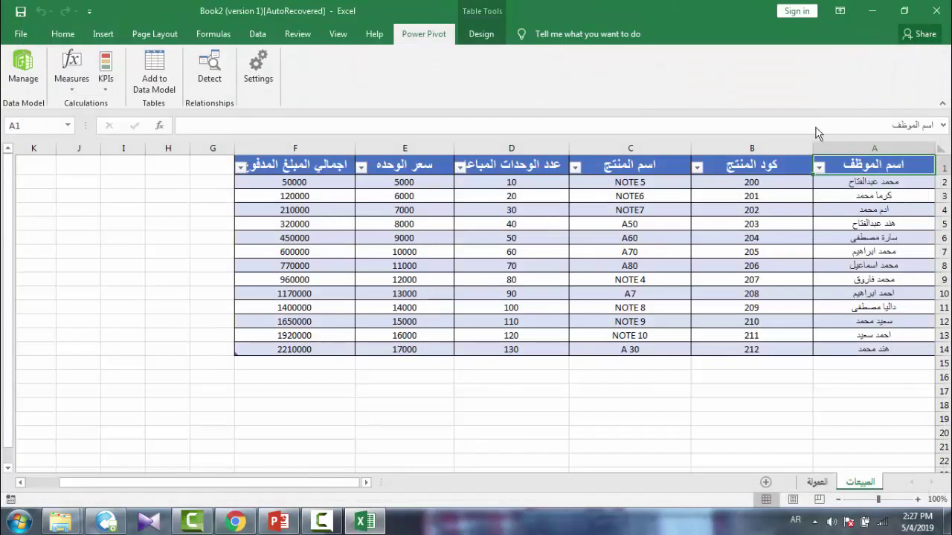
left_click(822, 483)
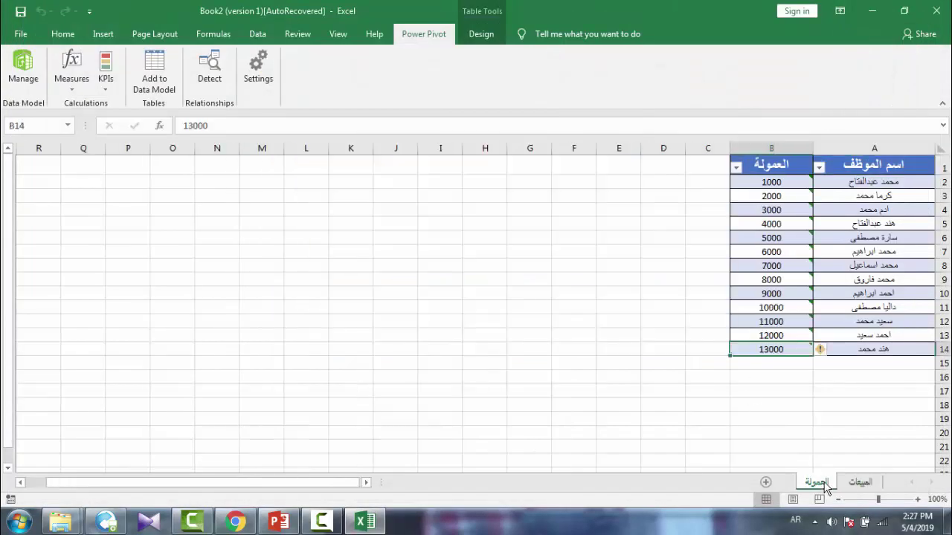
left_click(154, 71)
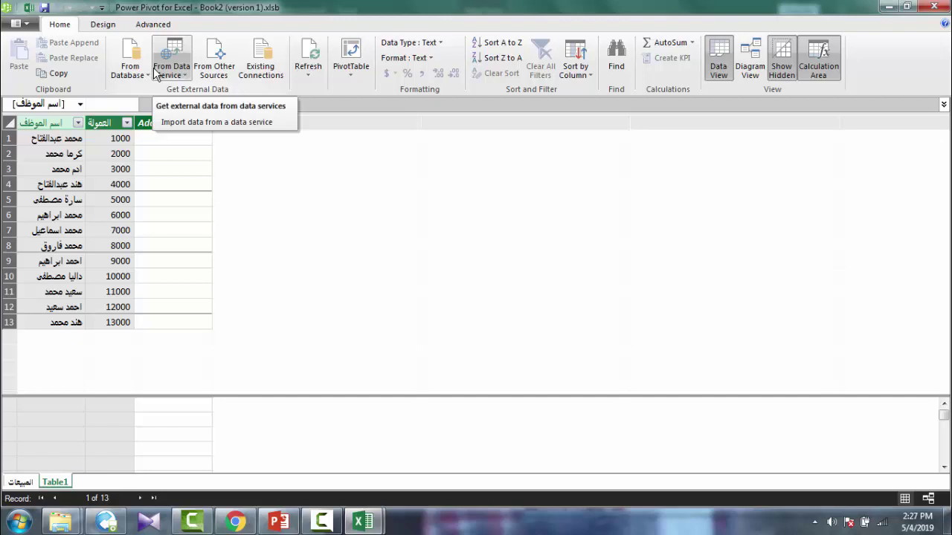
double_click(66, 483)
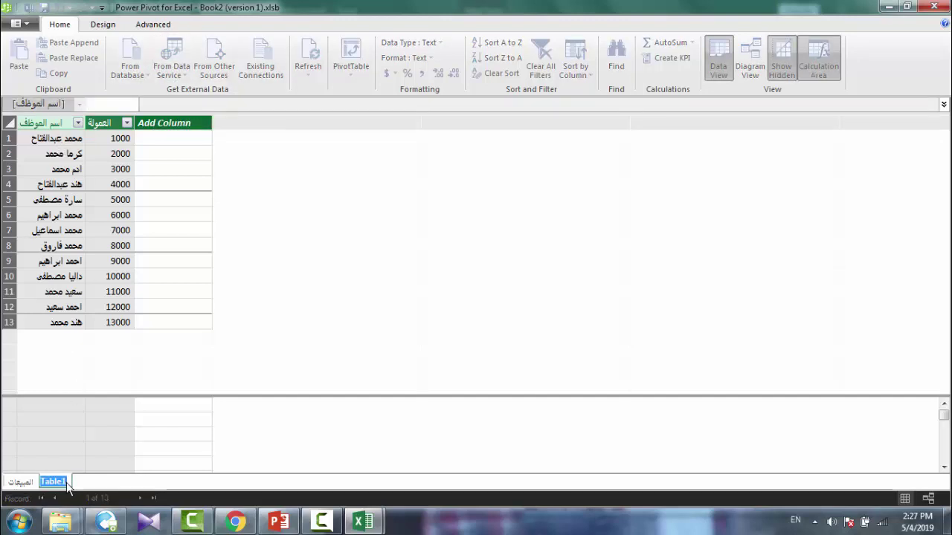
type("HGU")
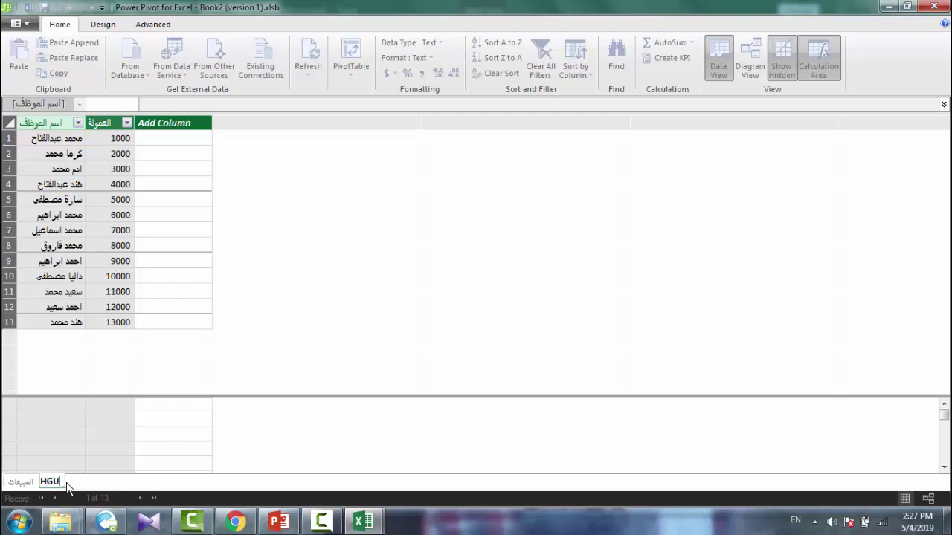
type("L.GM")
key("BackSpace")
key("BackSpace")
key("BackSpace")
key("BackSpace")
key("BackSpace")
key("BackSpace")
key("alt+shift")
type("العمول")
type("ة")
left_click(214, 413)
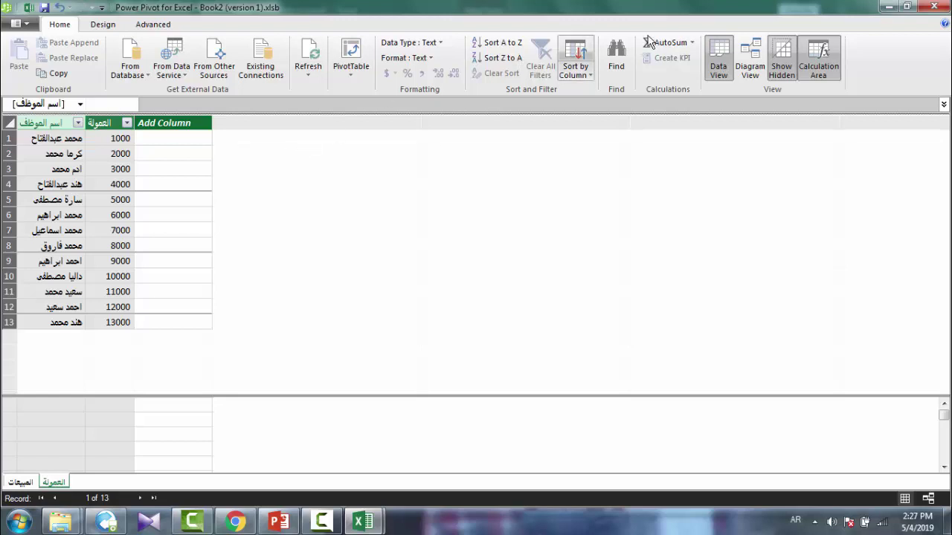
In Diagram View, relate المبيعات to العمولة on the shared اسم الموظف column.
left_click(755, 55)
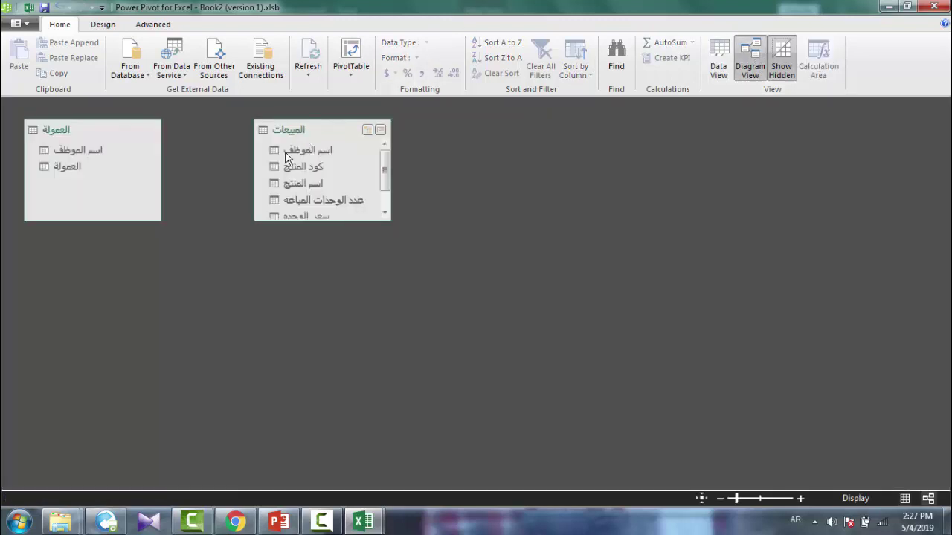
mouse_move(322, 169)
left_click_drag(307, 154, 75, 148)
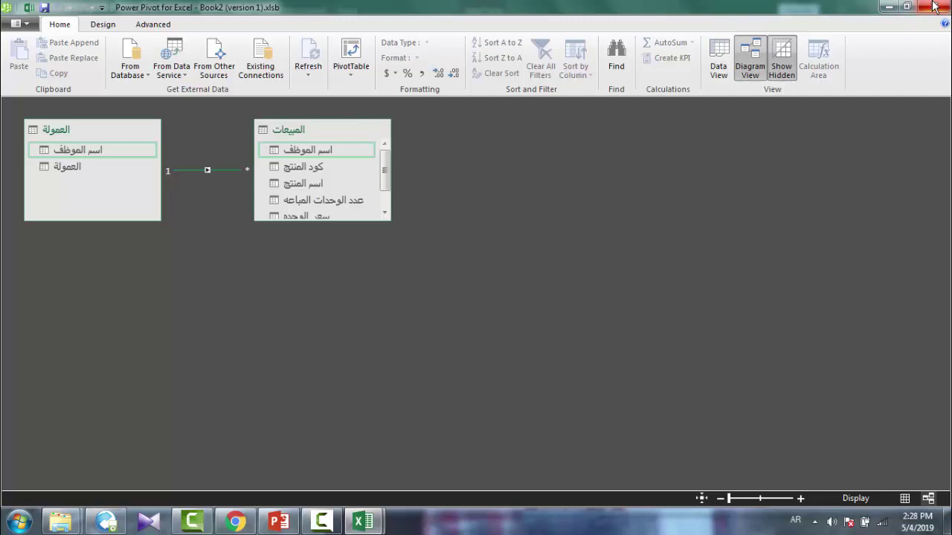
left_click(357, 72)
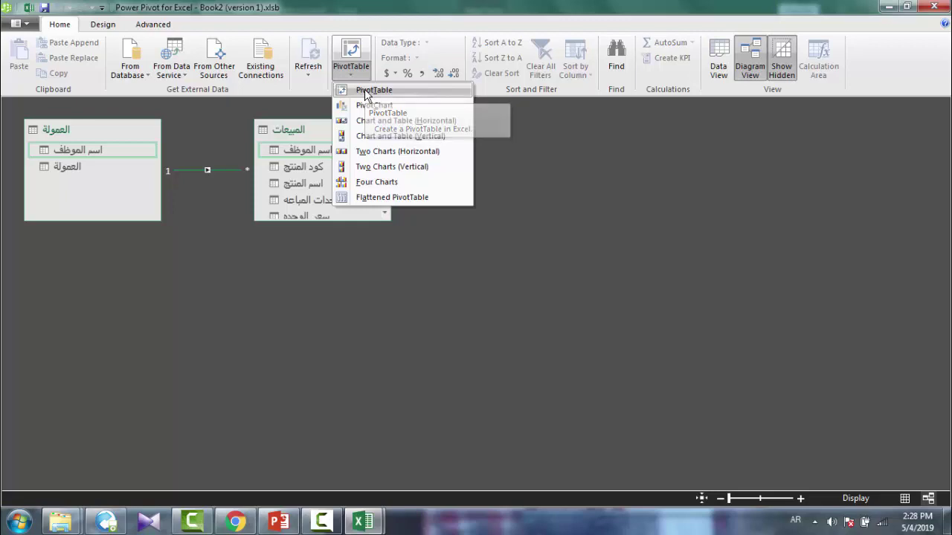
Insert a PivotTable from the Power Pivot data model onto a new worksheet.
left_click(365, 91)
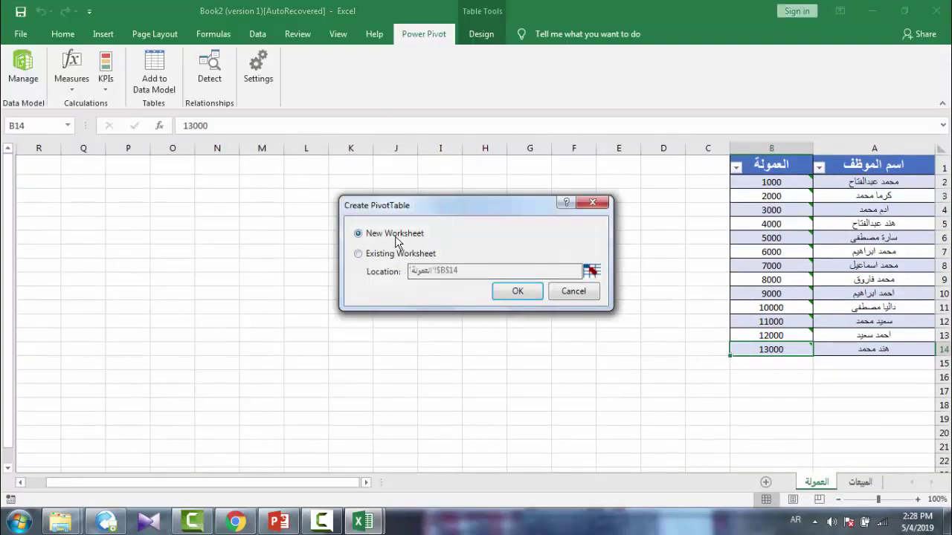
left_click(518, 291)
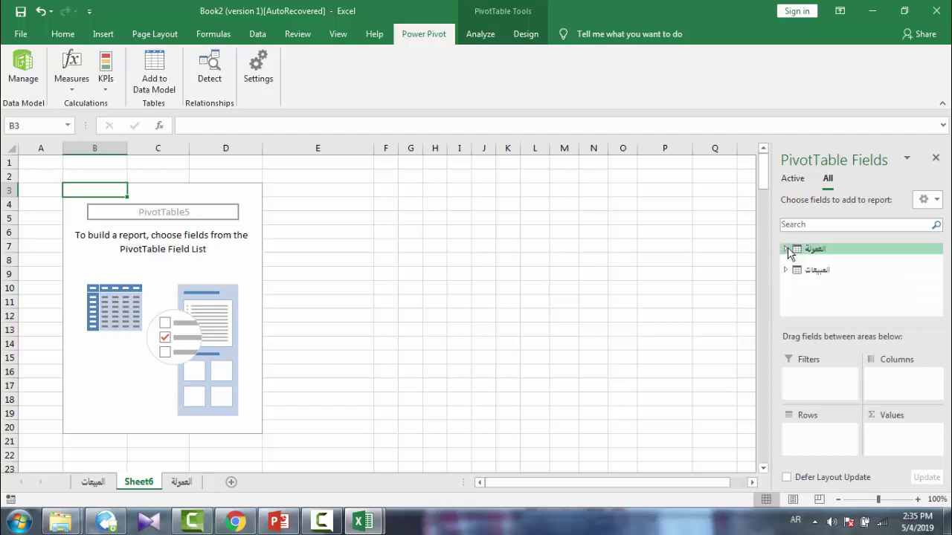
Add اسم الموظف, اسم المنتج, العمولة, plus units sold and كود المنتج from المبيعات, to the PivotTable.
left_click(787, 249)
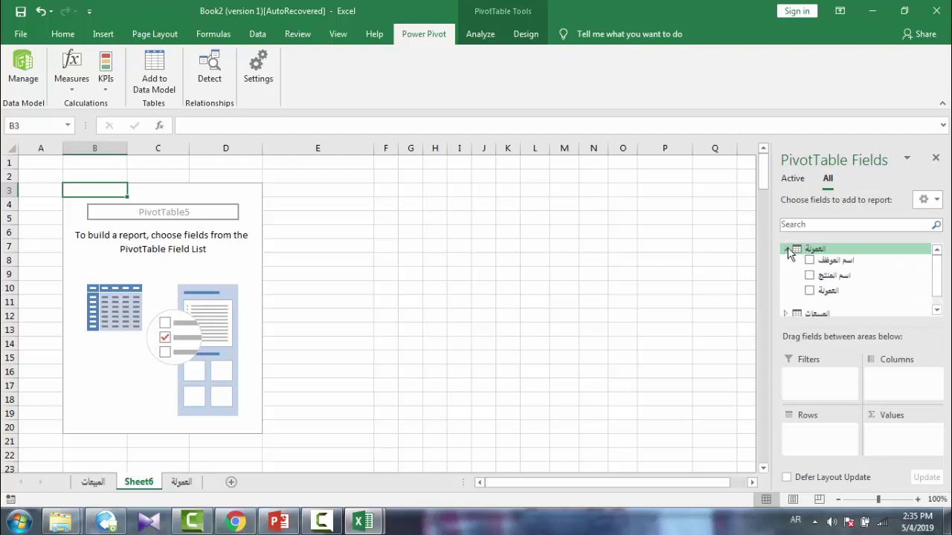
left_click(809, 260)
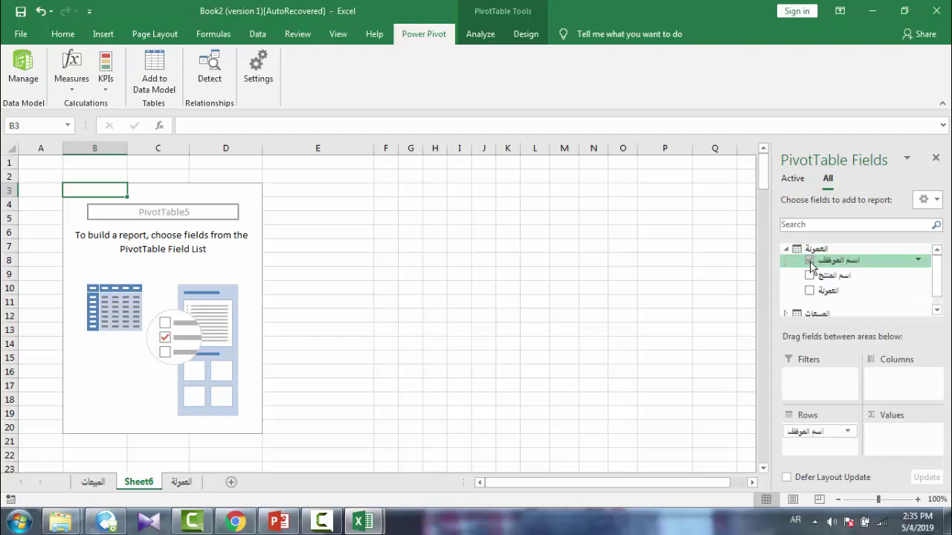
left_click(809, 275)
left_click(809, 291)
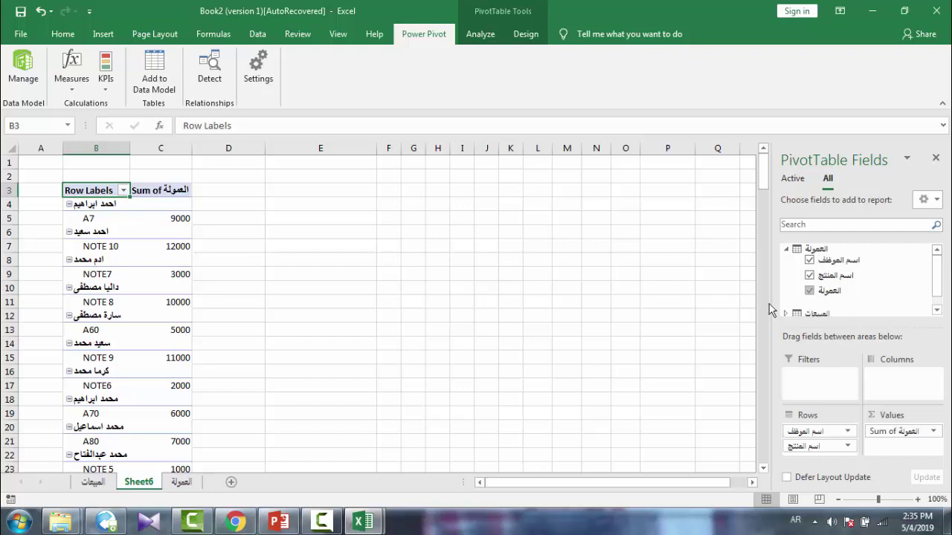
left_click_drag(940, 286, 939, 299)
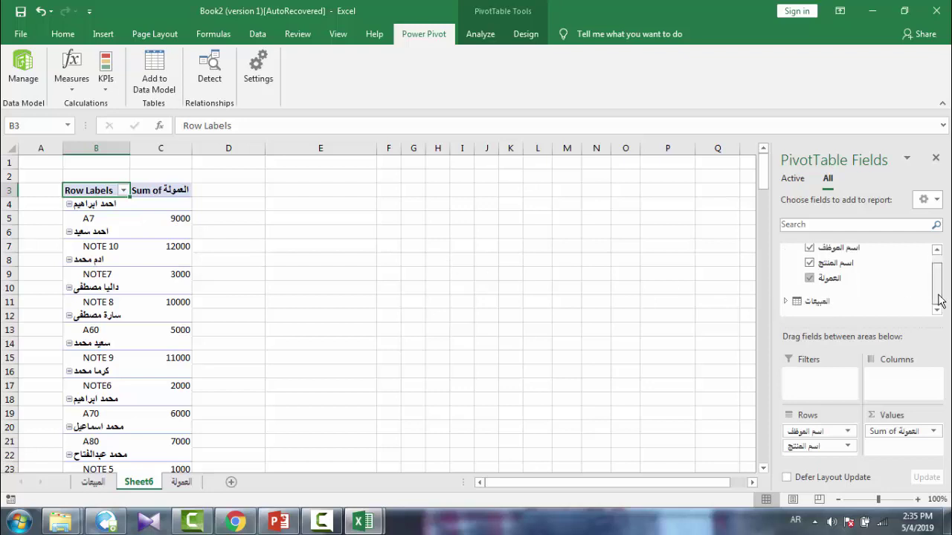
left_click(785, 303)
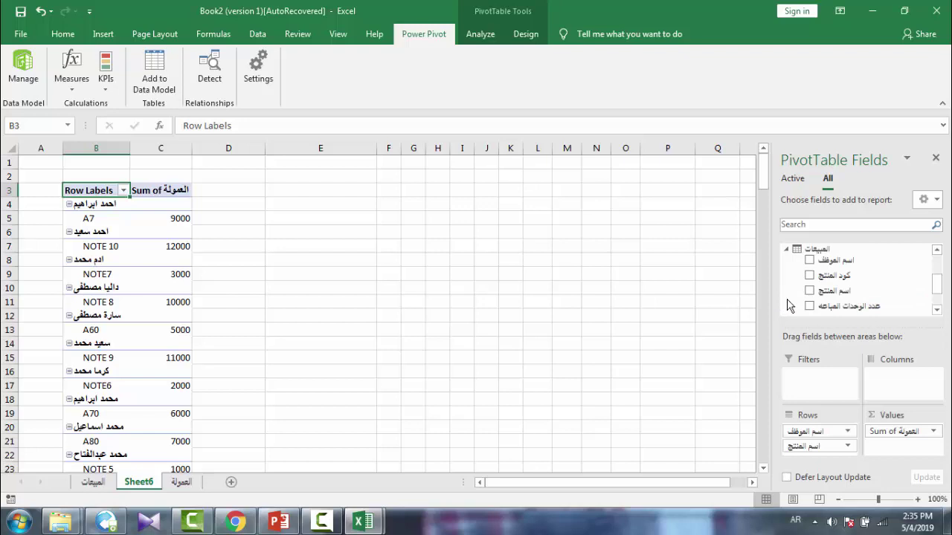
left_click(810, 307)
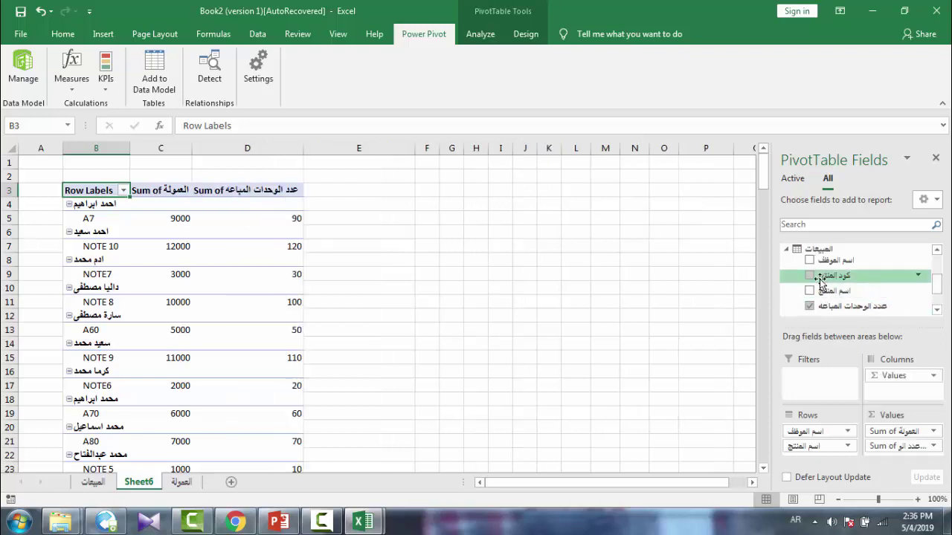
left_click(809, 278)
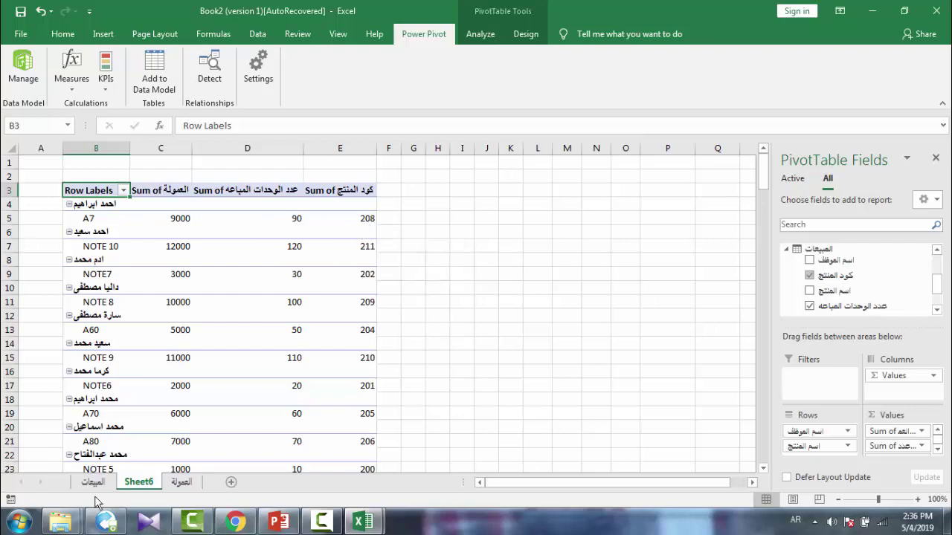
Change the units sold in D2 of the المبيعات sheet from 10 to 25.
left_click(93, 482)
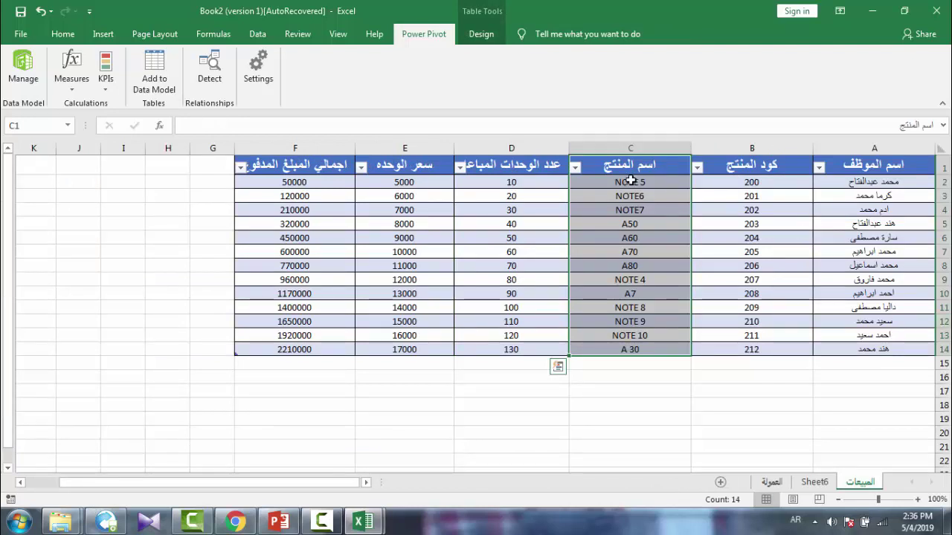
left_click(562, 187)
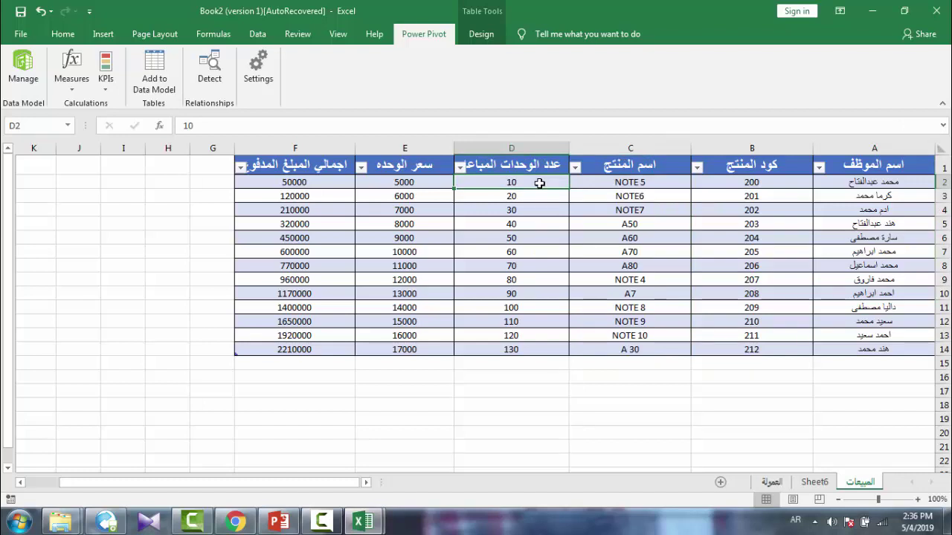
type("25")
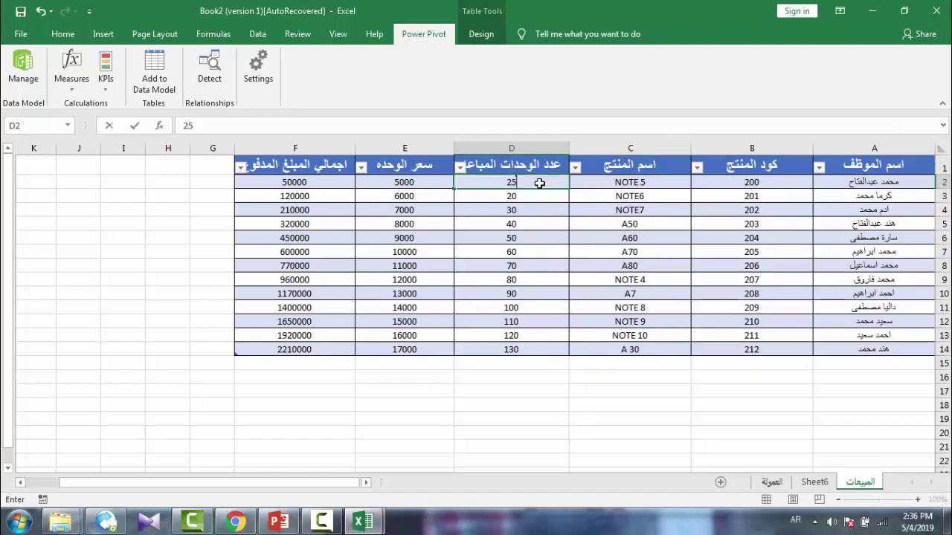
key("Return")
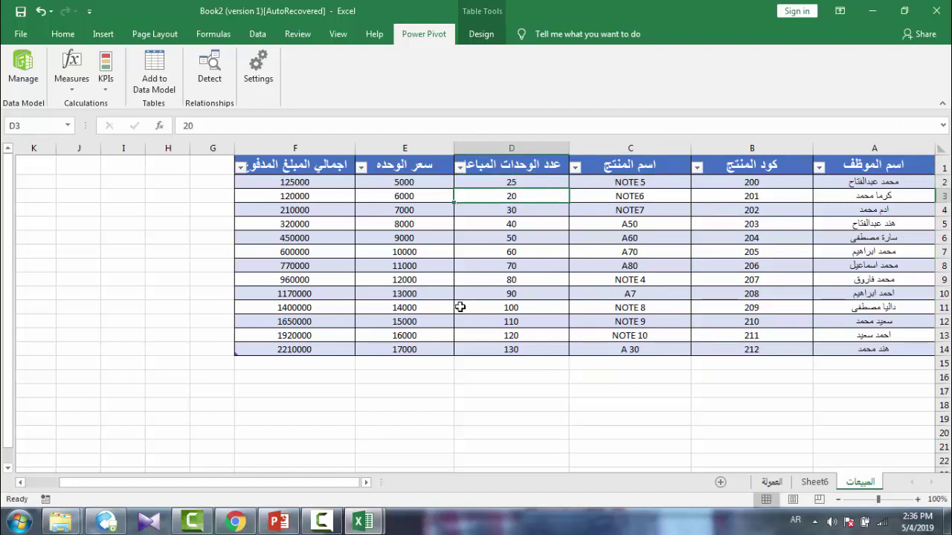
Refresh All on the Sheet6 PivotTable so it reflects 25 units.
left_click(815, 482)
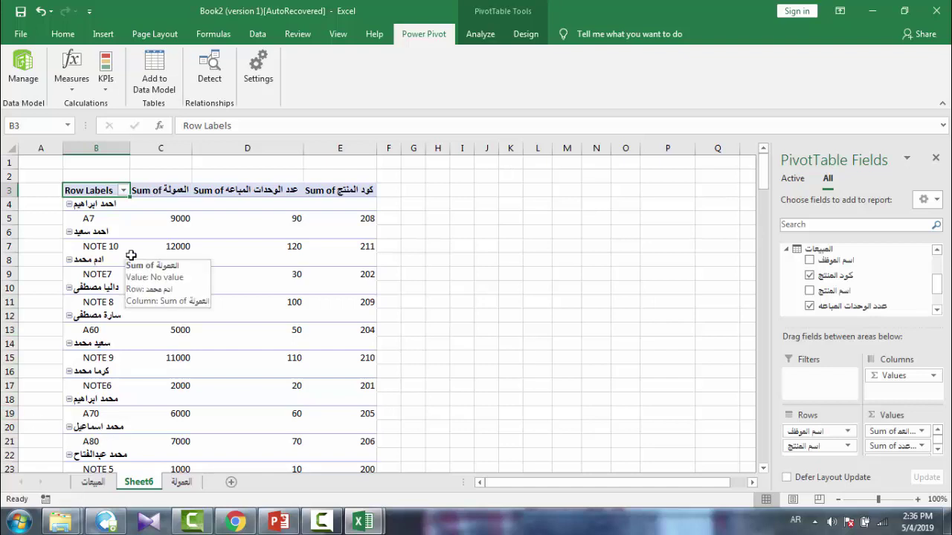
left_click(131, 255)
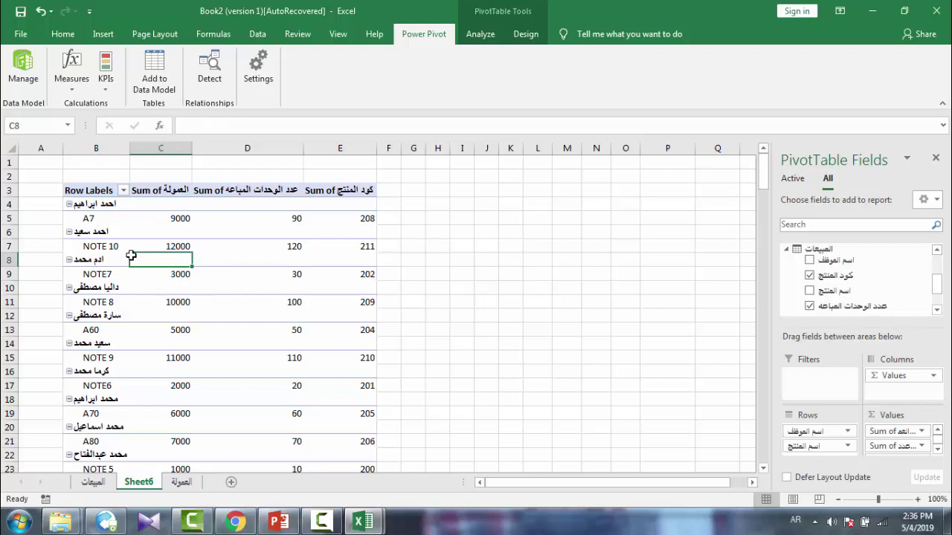
left_click(472, 36)
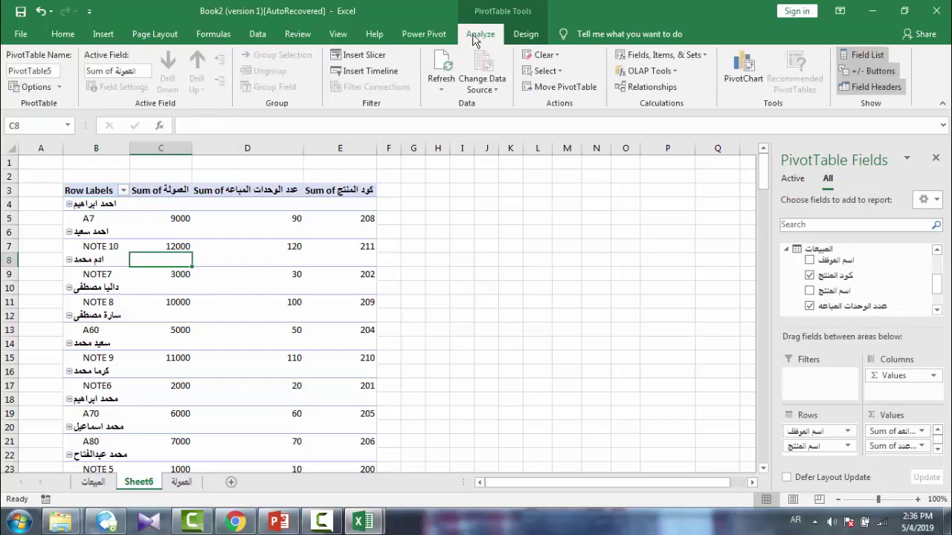
left_click(446, 87)
left_click(458, 122)
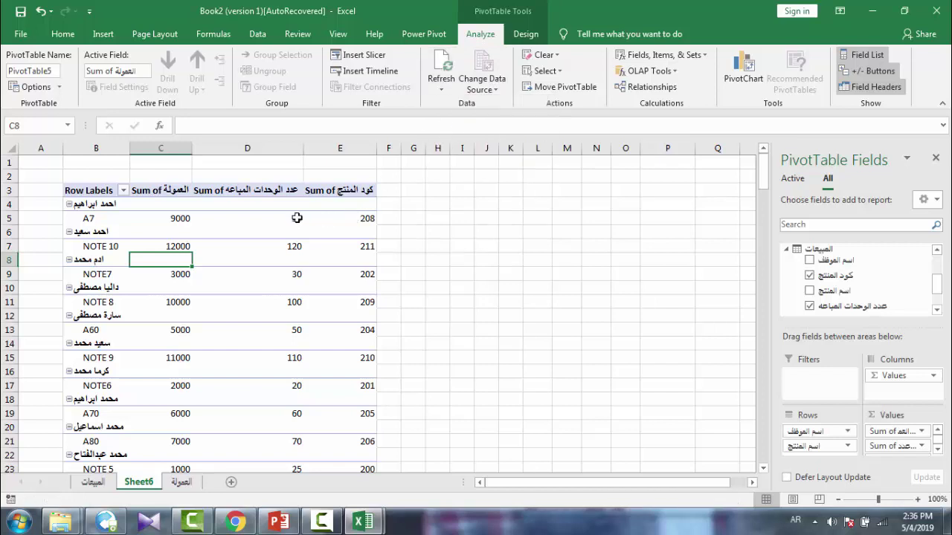
scroll(297, 217, "down", 1)
scroll(296, 218, "down", 3)
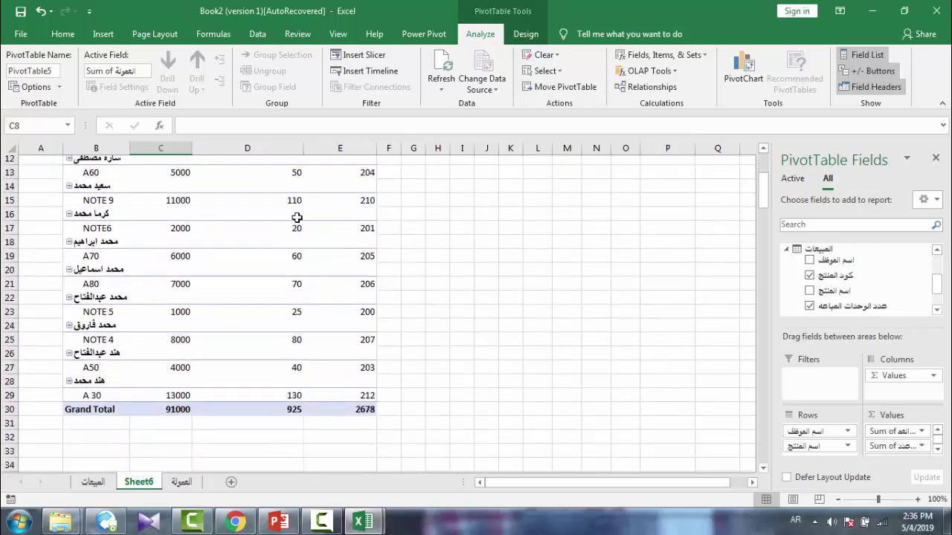
scroll(297, 218, "down", 1)
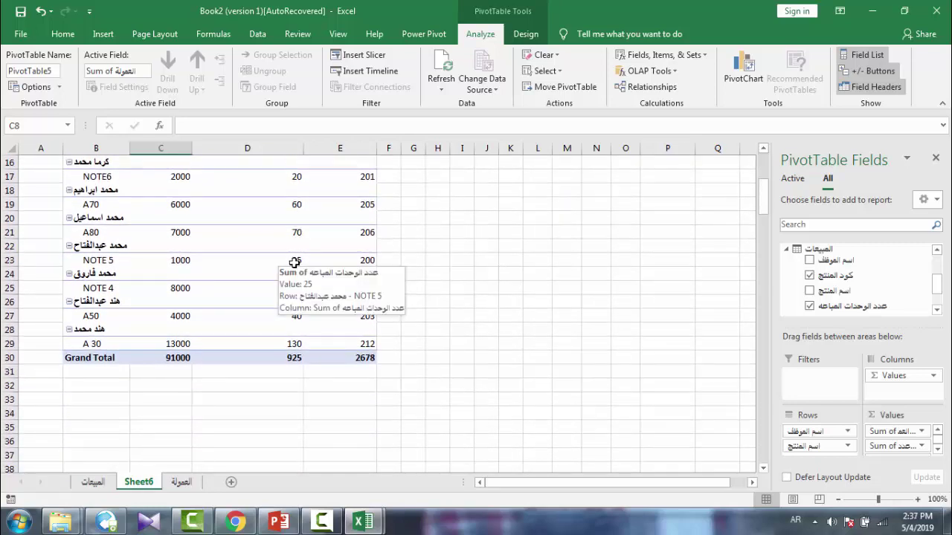
scroll(295, 263, "up", 1)
scroll(295, 263, "up", 4)
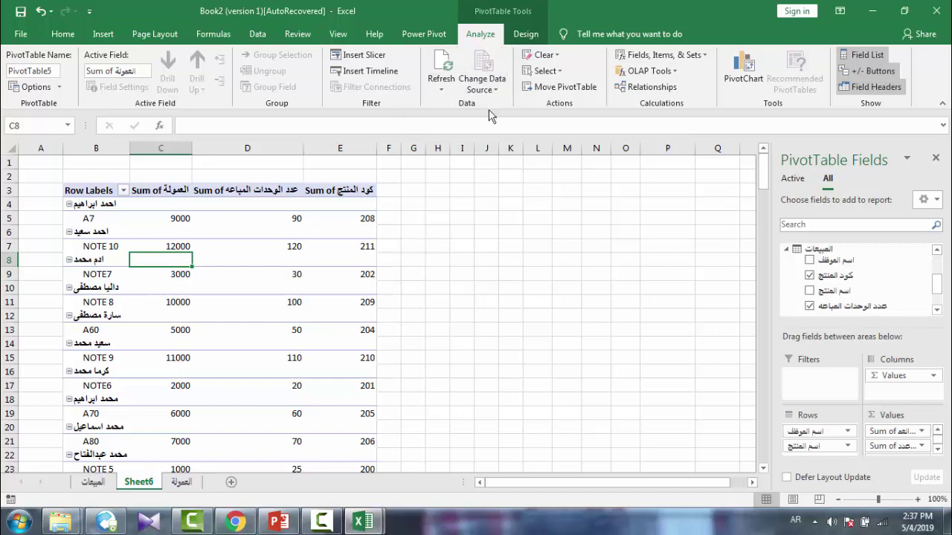
Start row 15 of the sales table with the new employee's name and product code 213.
left_click(93, 481)
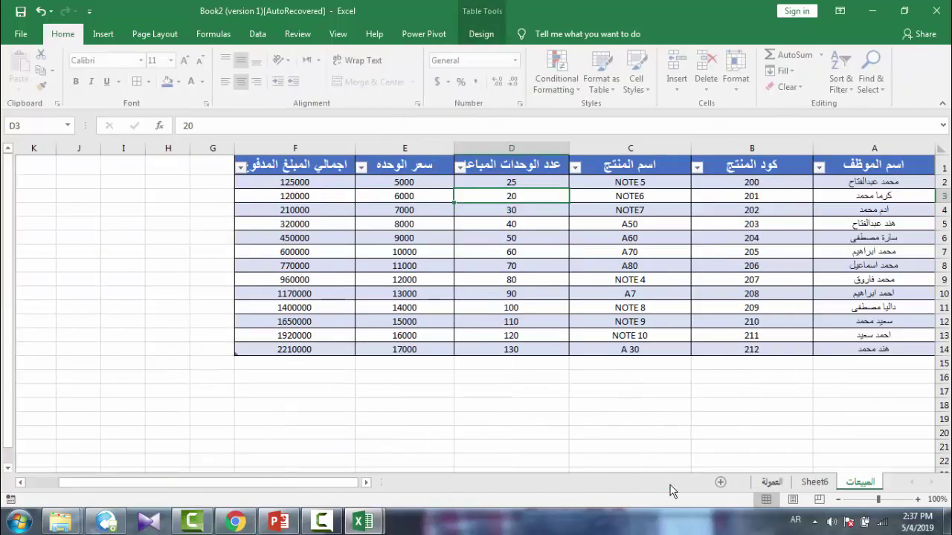
left_click(897, 364)
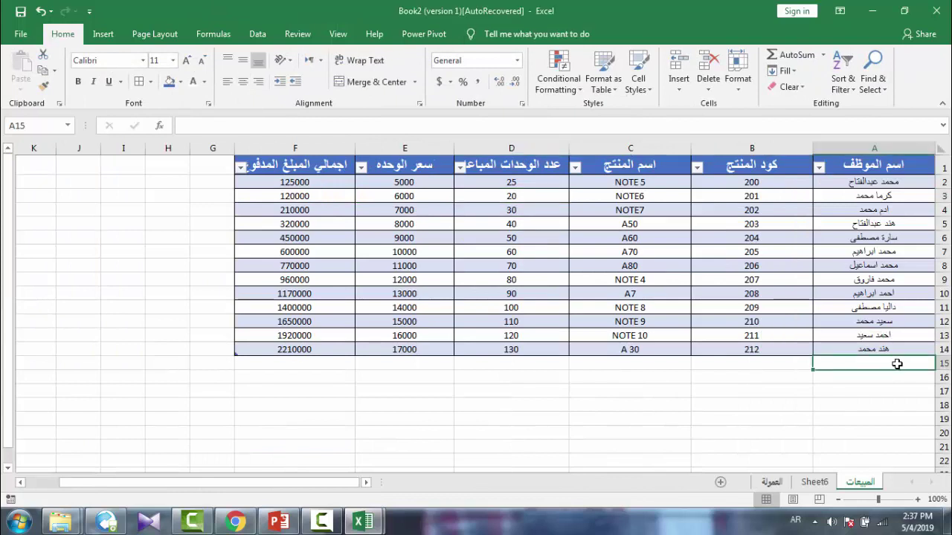
type("م")
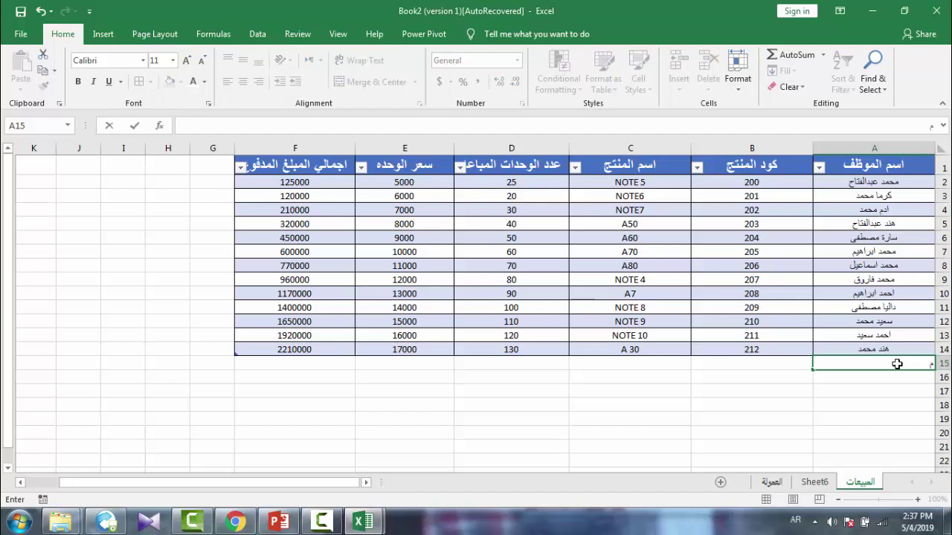
type("حمو")
type("د")
key("Tab")
type("2")
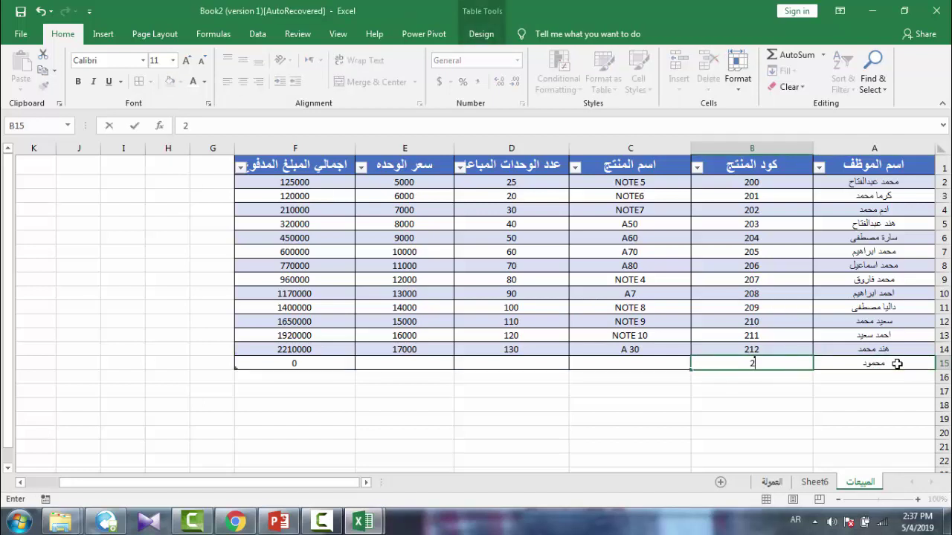
type("13")
key("Tab")
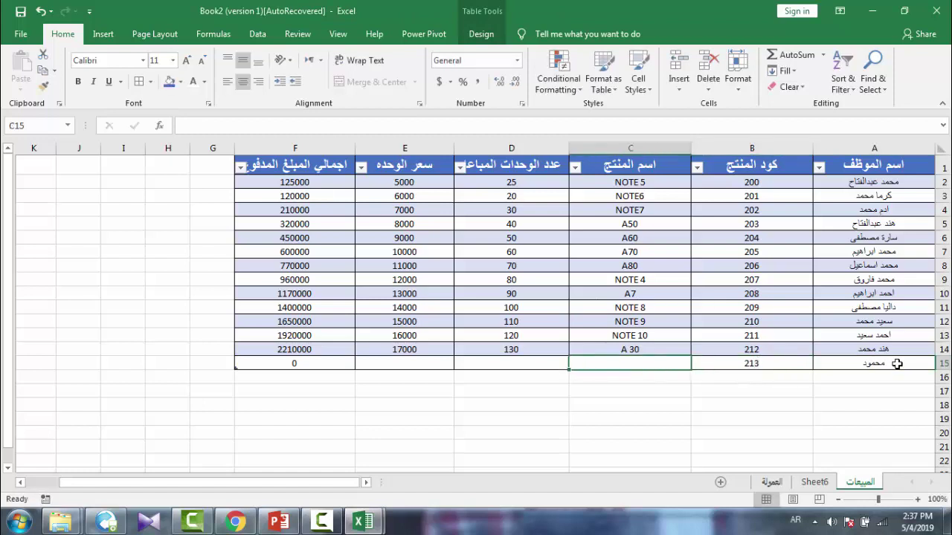
Fill in product A90, 50 units sold and unit price 1000 in that row.
key("alt+shift")
type("A90")
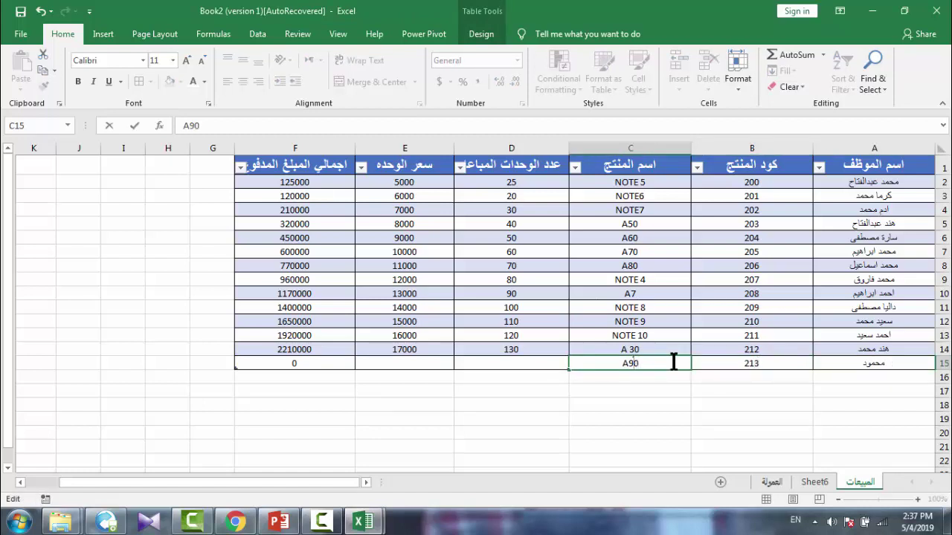
key("Tab")
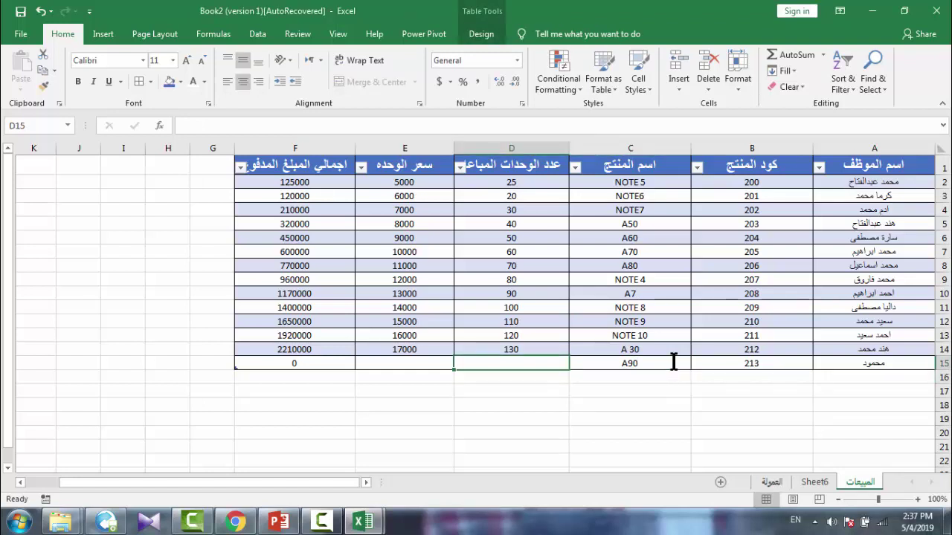
type("50")
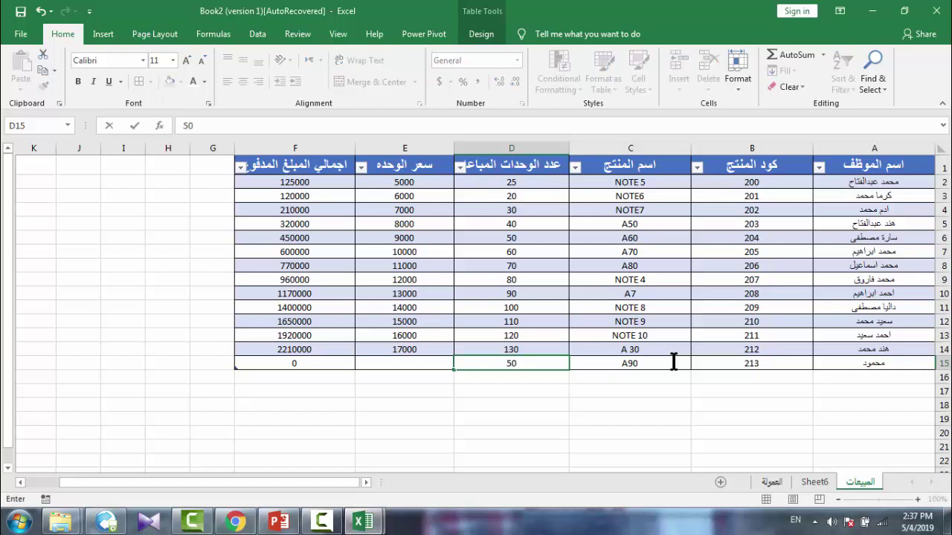
key("Tab")
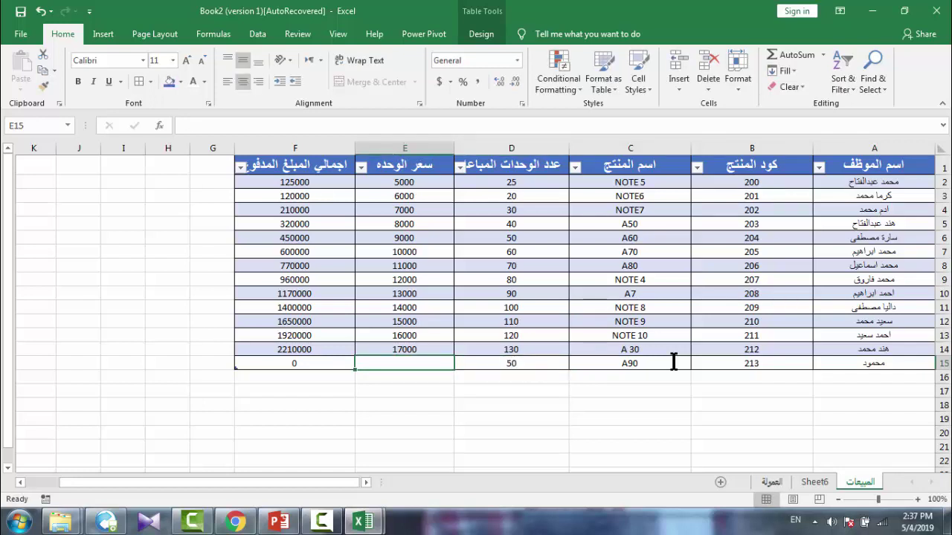
type("100")
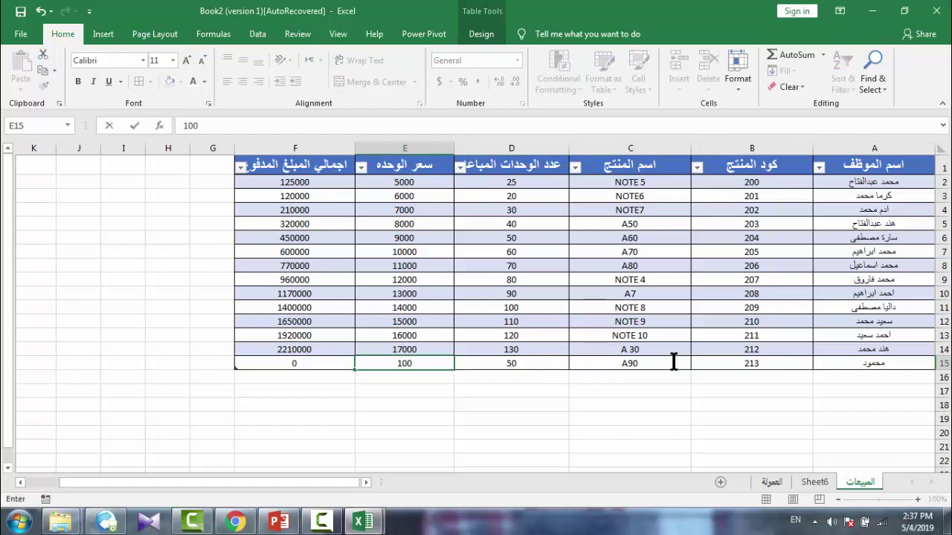
type("0")
key("Tab")
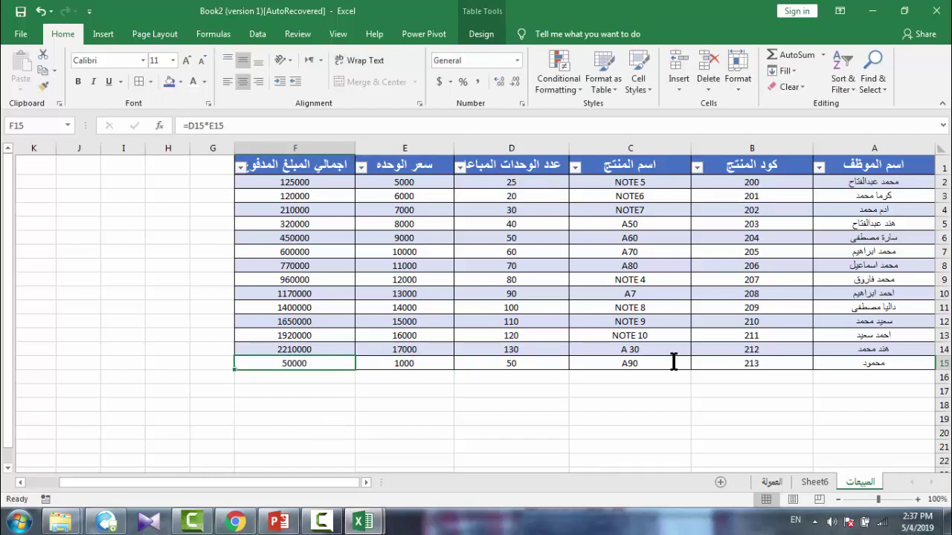
key("shift+Tab")
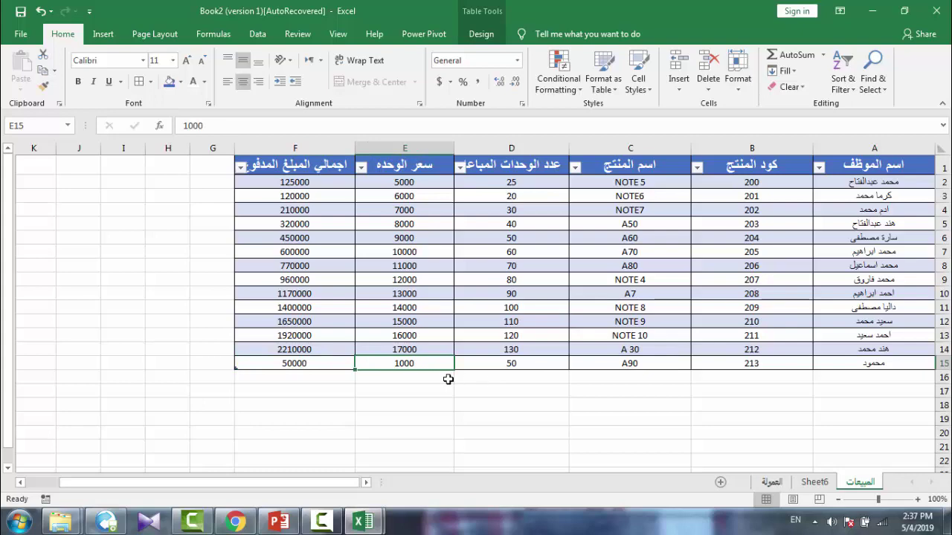
Go to the PivotTable on Sheet6 and select a cell inside it.
left_click(813, 481)
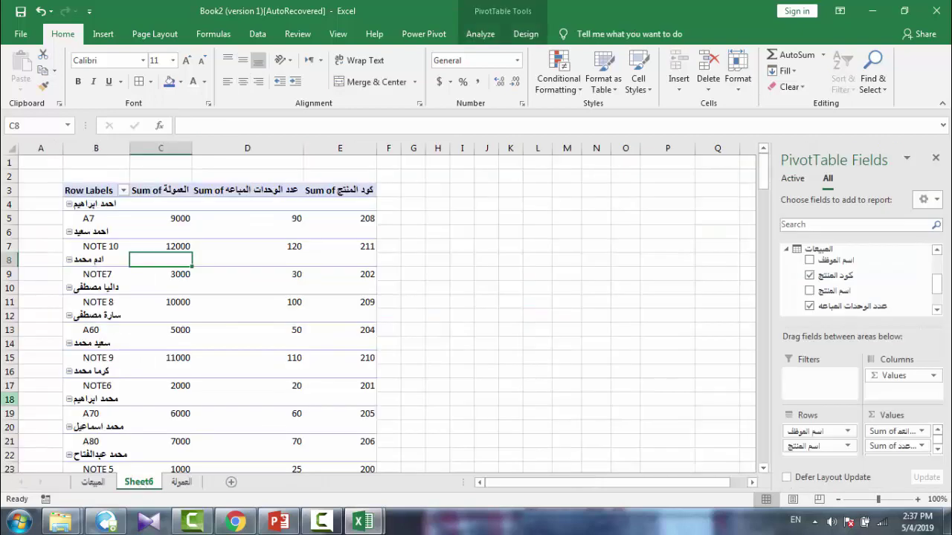
scroll(210, 287, "down", 2)
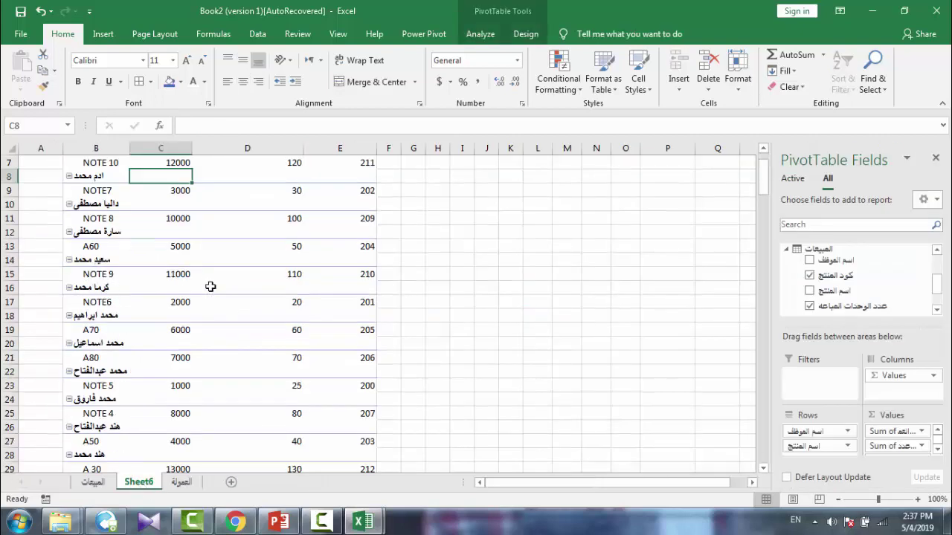
scroll(211, 286, "down", 2)
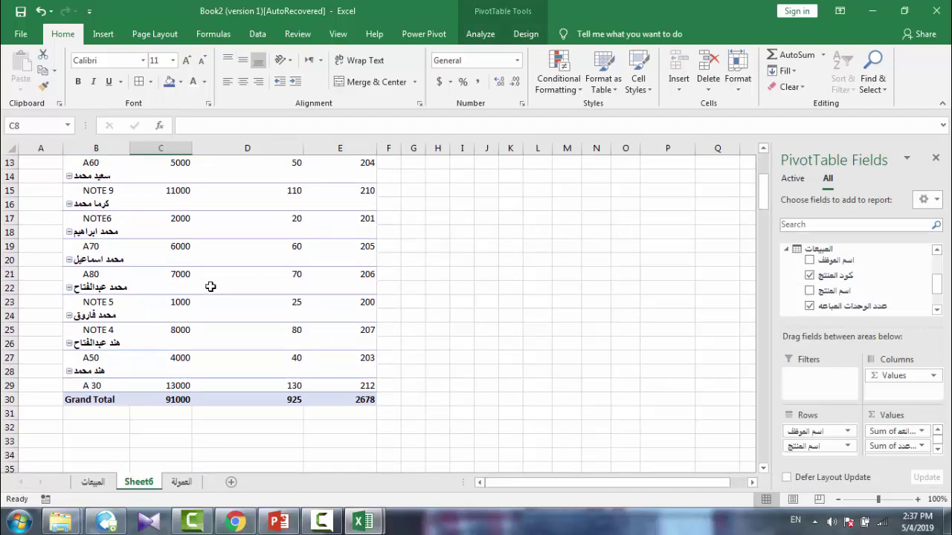
left_click(210, 286)
scroll(211, 287, "up", 4)
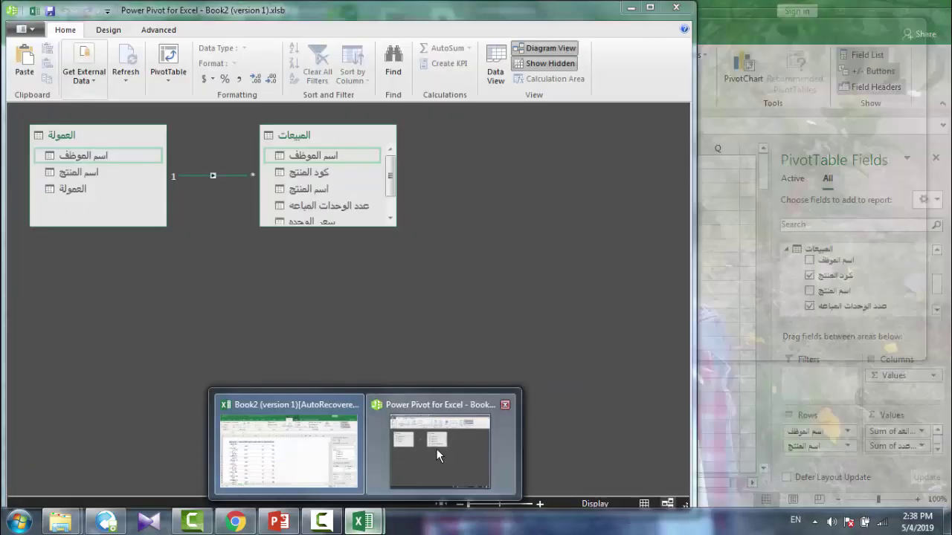
Refresh all tables in the Power Pivot data model, then minimize Power Pivot and review the PivotTable.
mouse_move(362, 523)
left_click(436, 449)
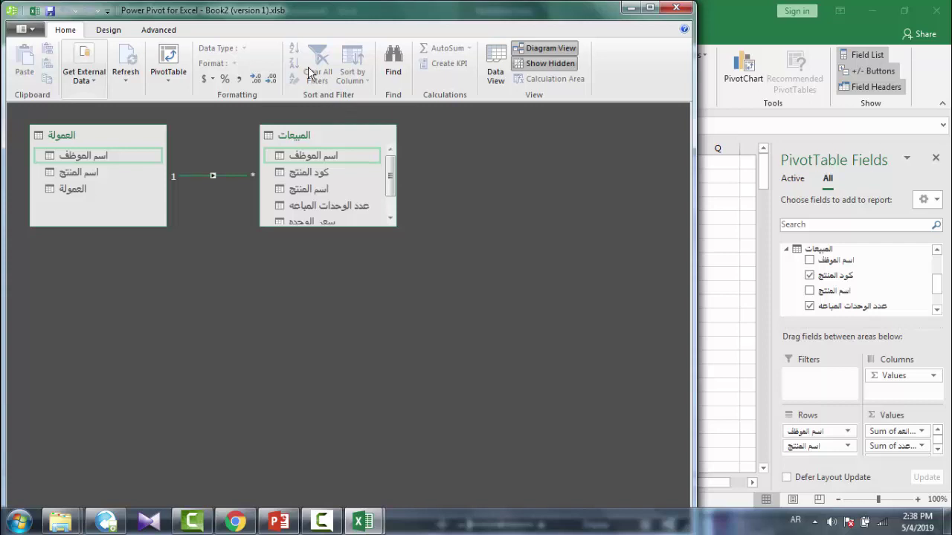
left_click(126, 83)
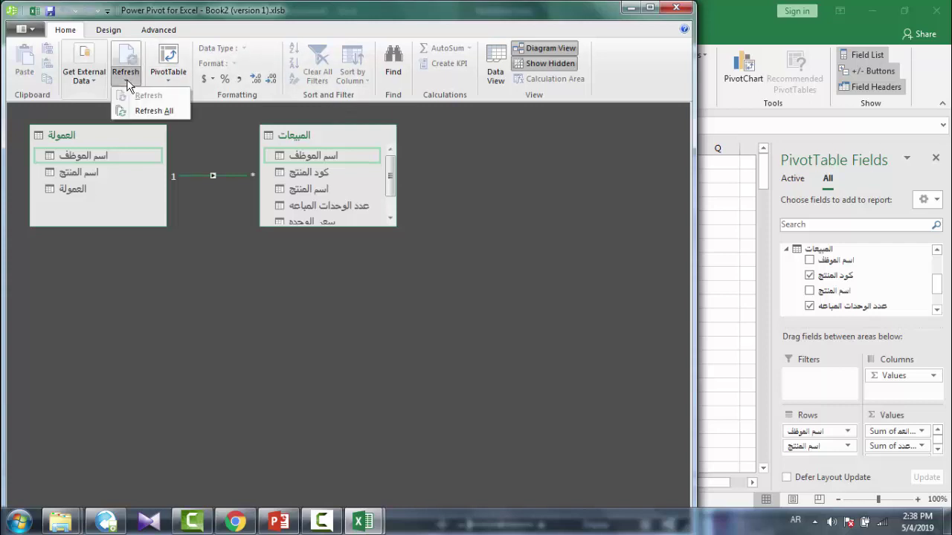
left_click(142, 111)
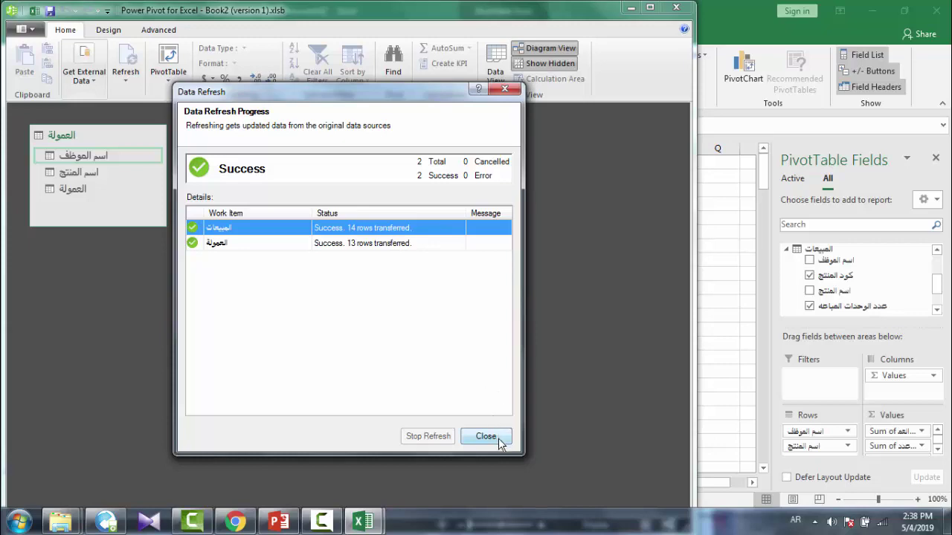
left_click(486, 436)
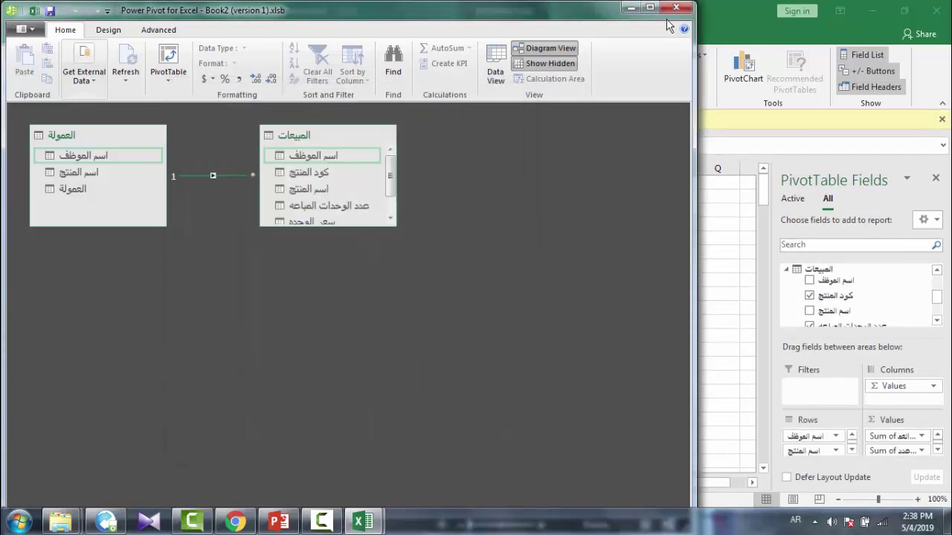
left_click(631, 7)
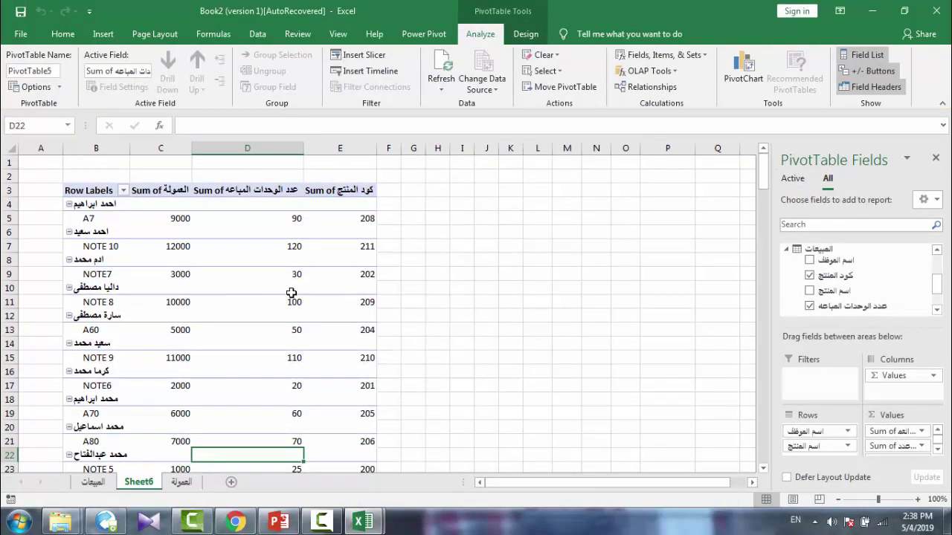
scroll(291, 293, "down", 2)
scroll(292, 293, "down", 1)
scroll(292, 293, "down", 1)
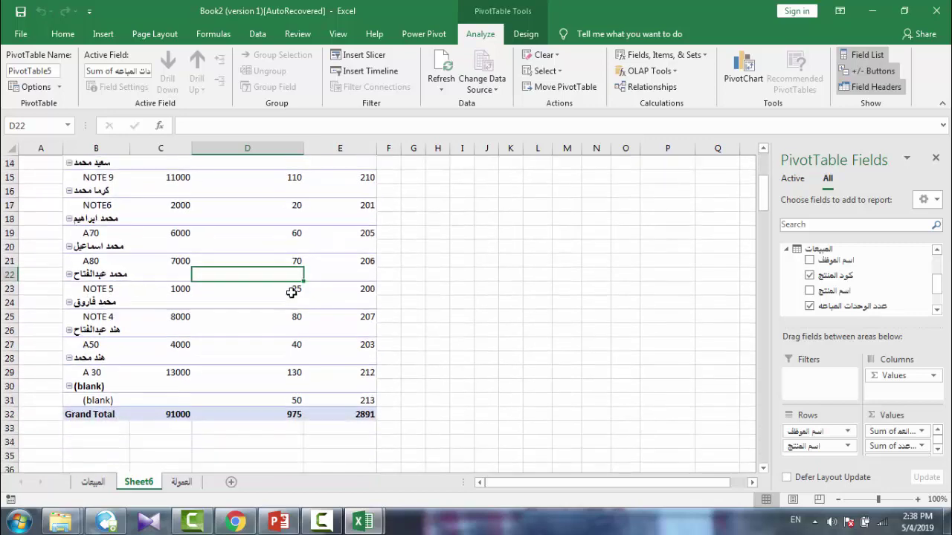
scroll(292, 293, "down", 1)
scroll(291, 293, "up", 1)
scroll(291, 293, "up", 1)
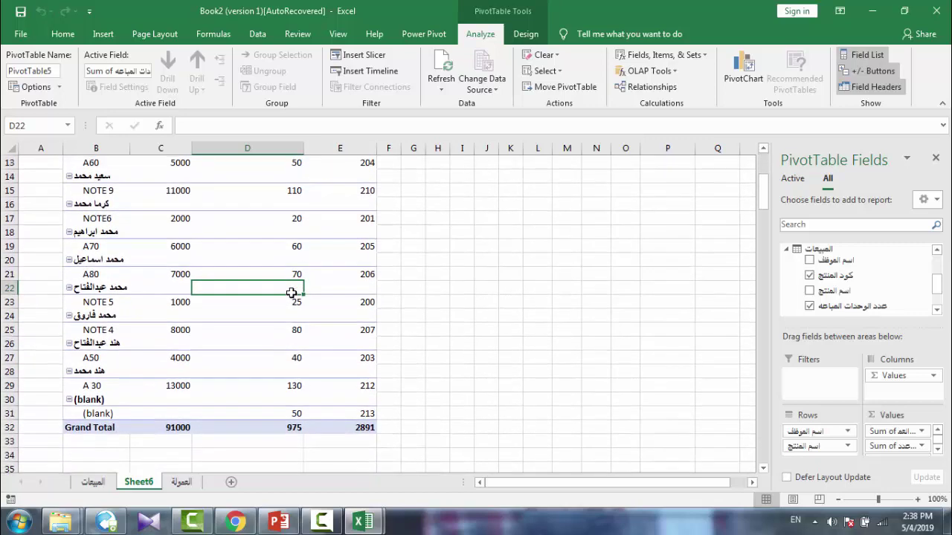
scroll(291, 293, "down", 1)
scroll(291, 293, "down", 1)
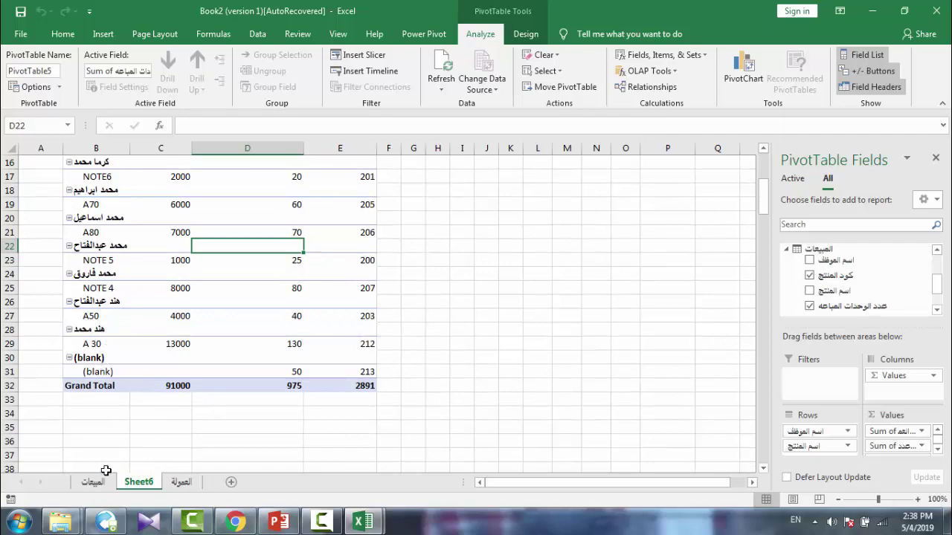
Enter the new employee's name in cell A15 of the العمولة sheet.
left_click(178, 483)
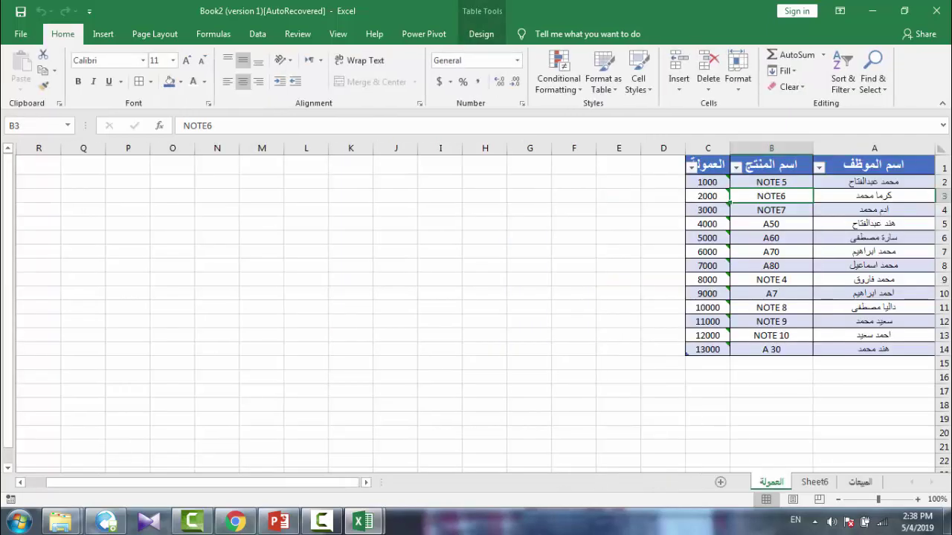
left_click(900, 365)
type("L")
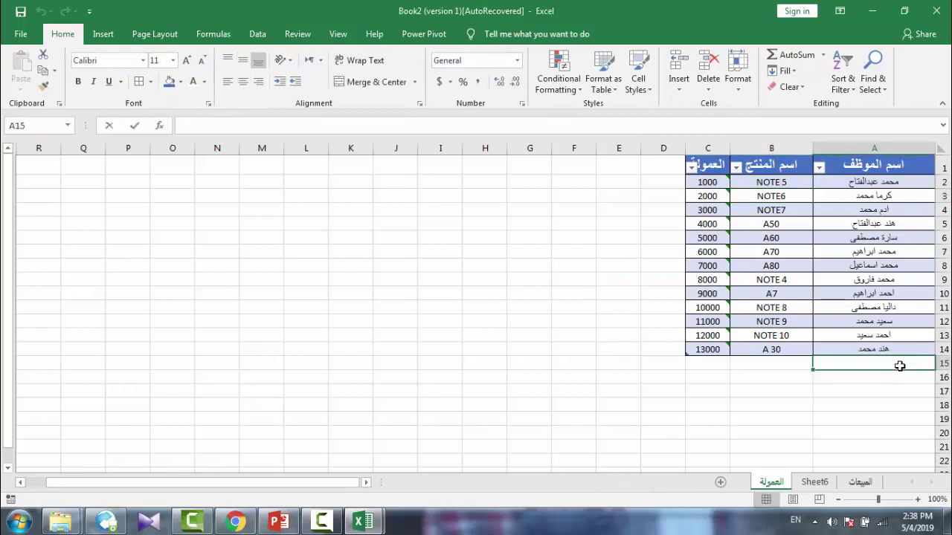
type("PL,]")
key("BackSpace")
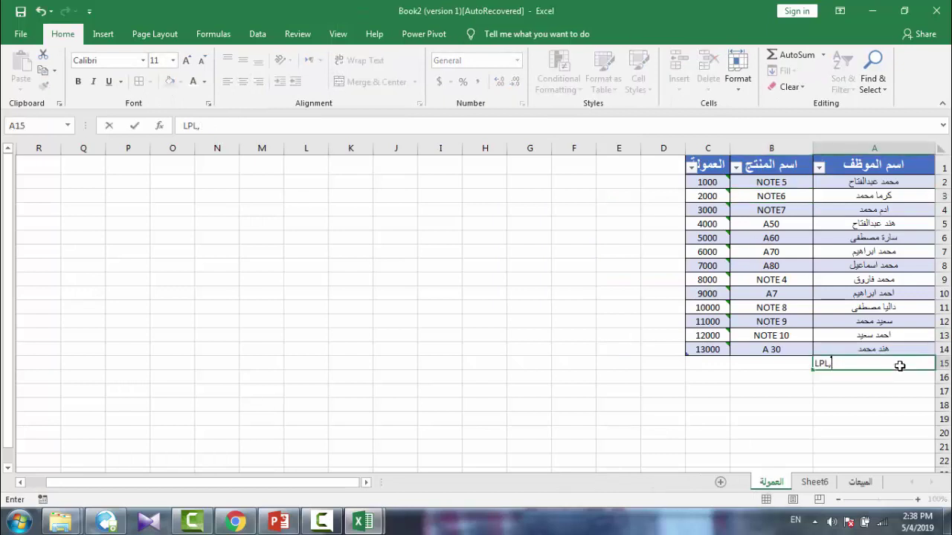
key("BackSpace")
key("BackSpace")
key("BackSpace")
key("alt+shift")
type("مح")
type("مود")
key("Tab")
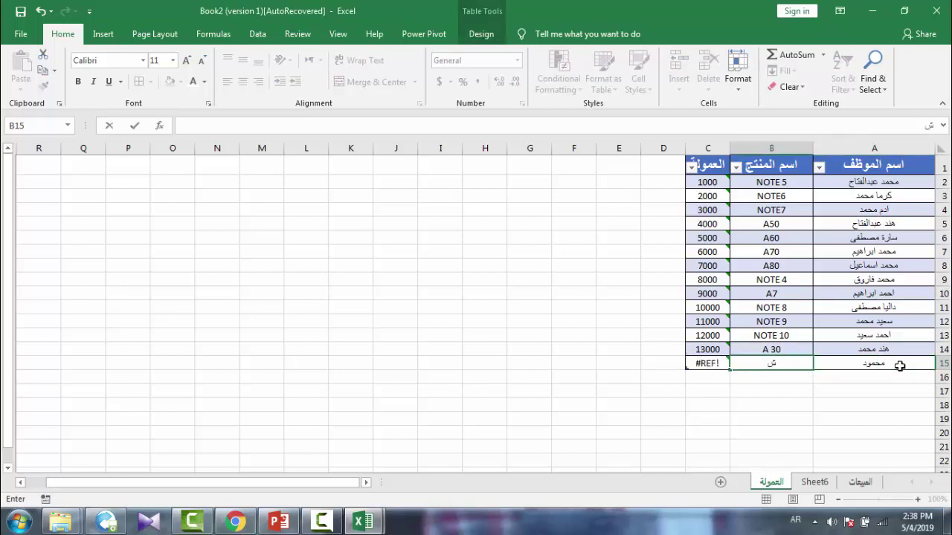
Give the new employee product A90 and commission 2000.
key("alt+shift")
type("A90")
key("Tab")
type("2")
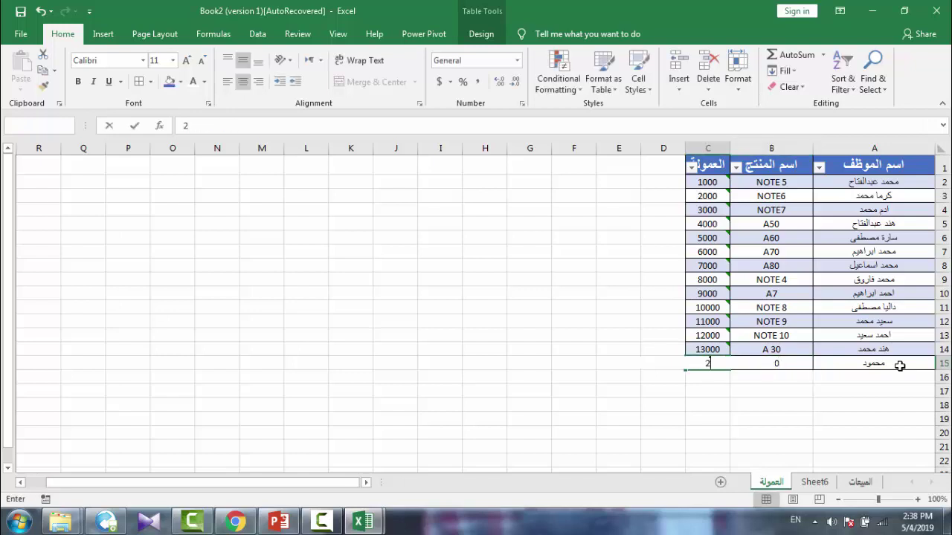
type("000")
key("Return")
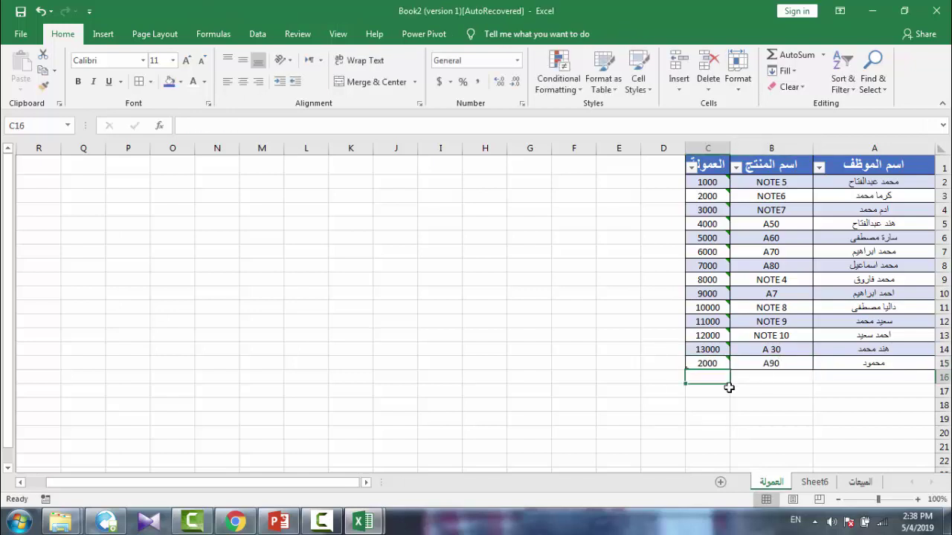
Refresh All on the Sheet6 PivotTable to pull in the new commission row.
left_click(814, 482)
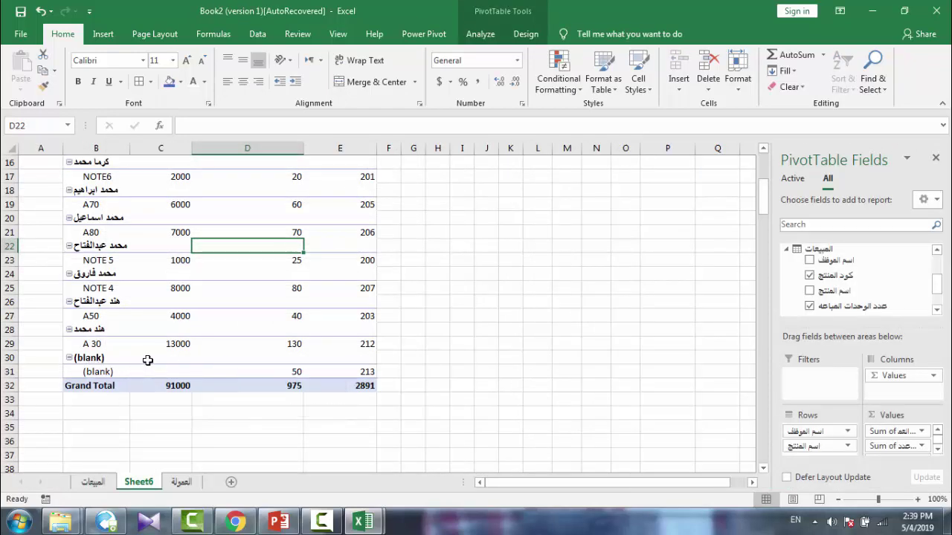
left_click(525, 33)
left_click(473, 37)
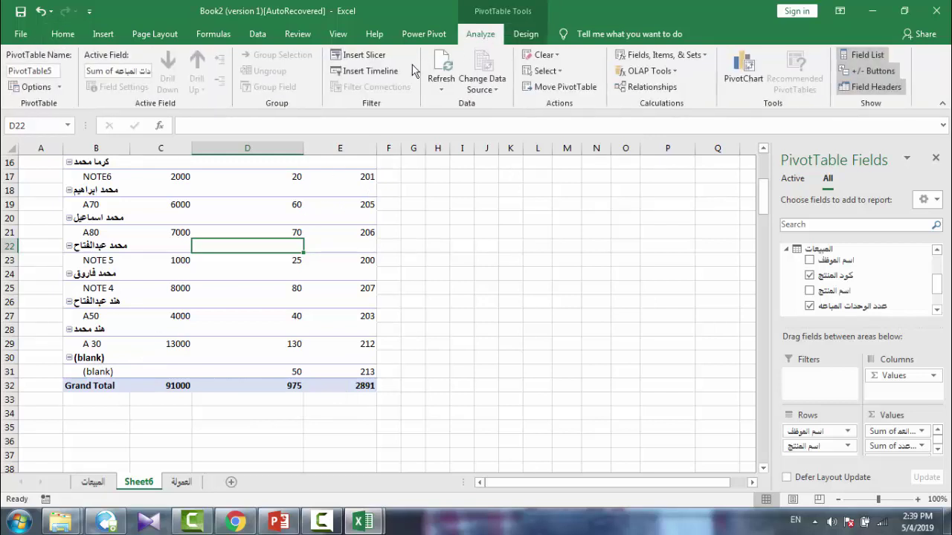
left_click(440, 90)
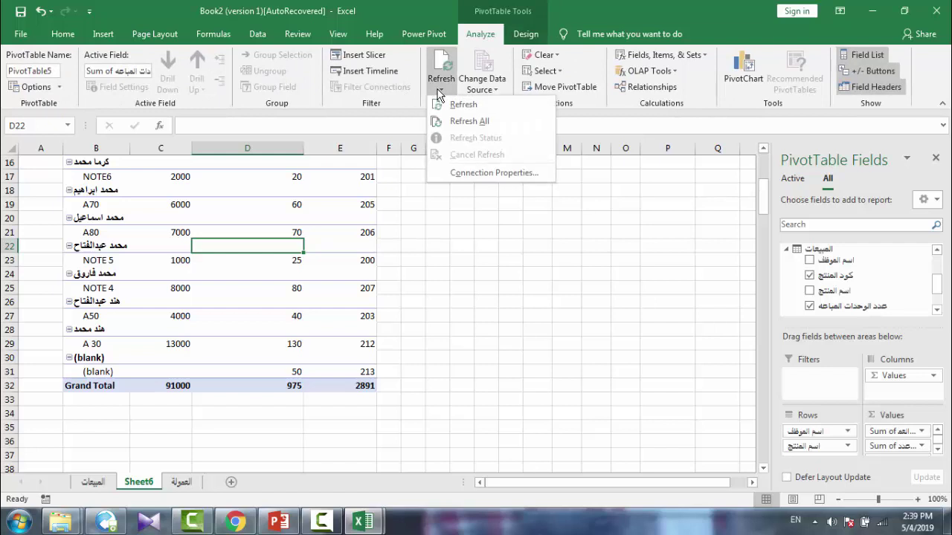
left_click(447, 119)
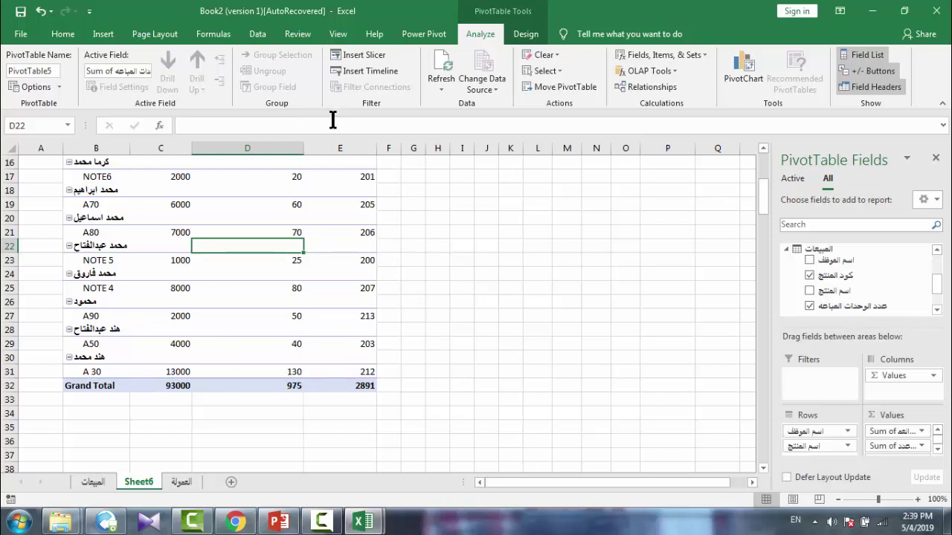
Bring up Power Pivot, view its Refresh options without refreshing, and minimize it.
left_click(365, 523)
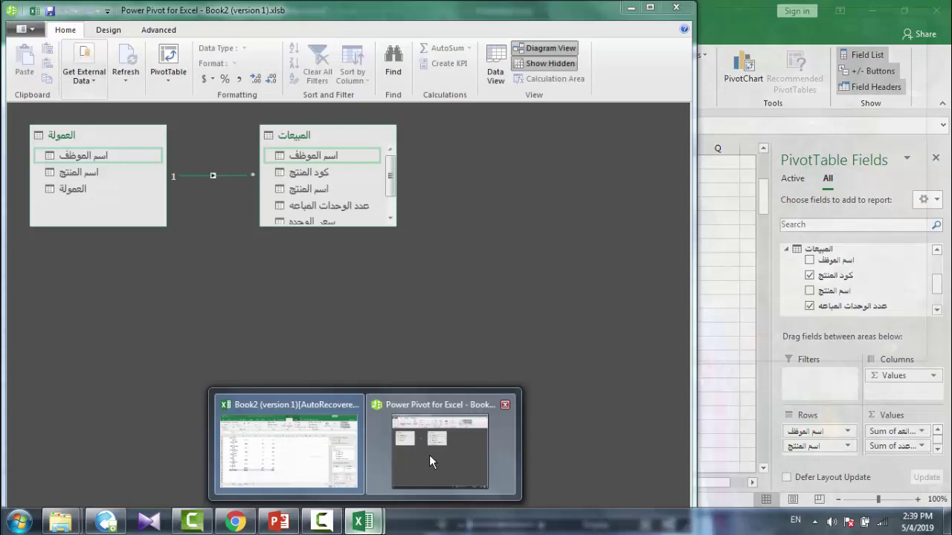
mouse_move(362, 522)
left_click(429, 455)
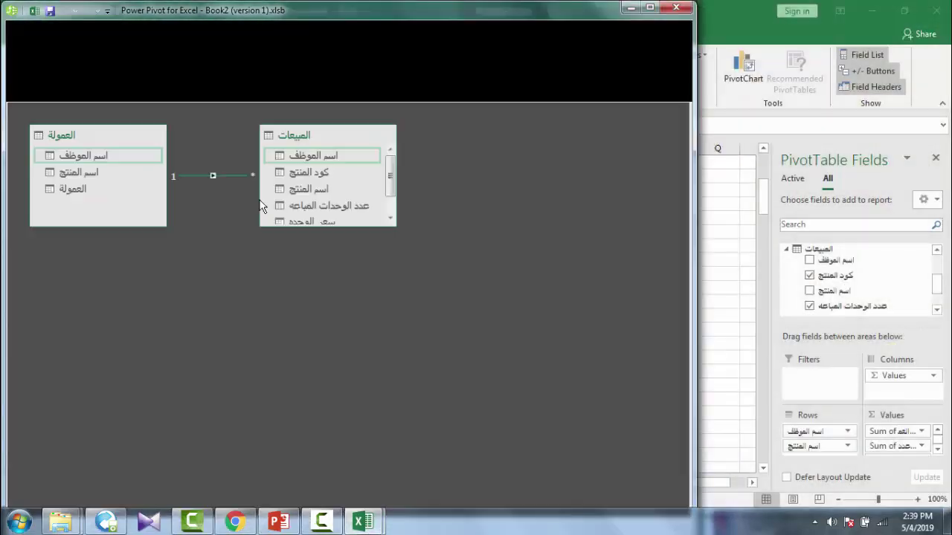
left_click(125, 74)
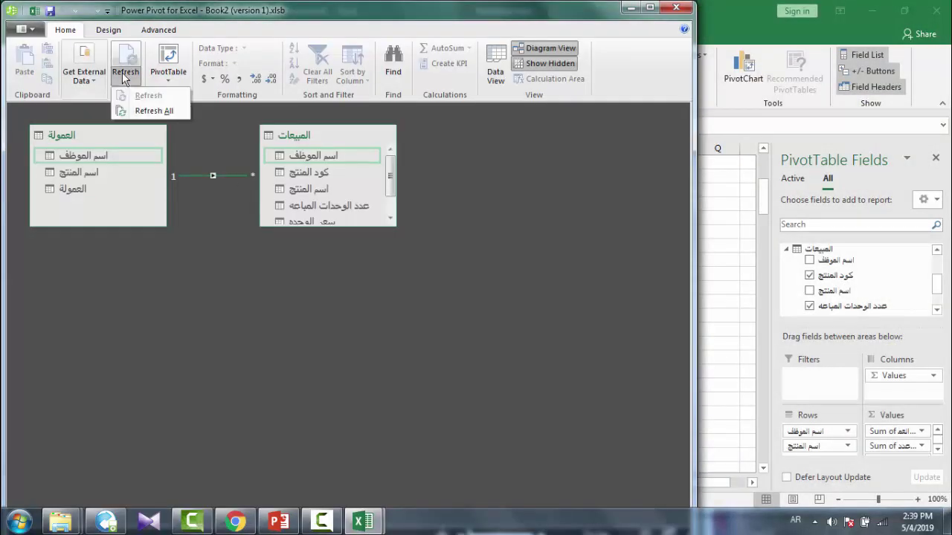
left_click(527, 160)
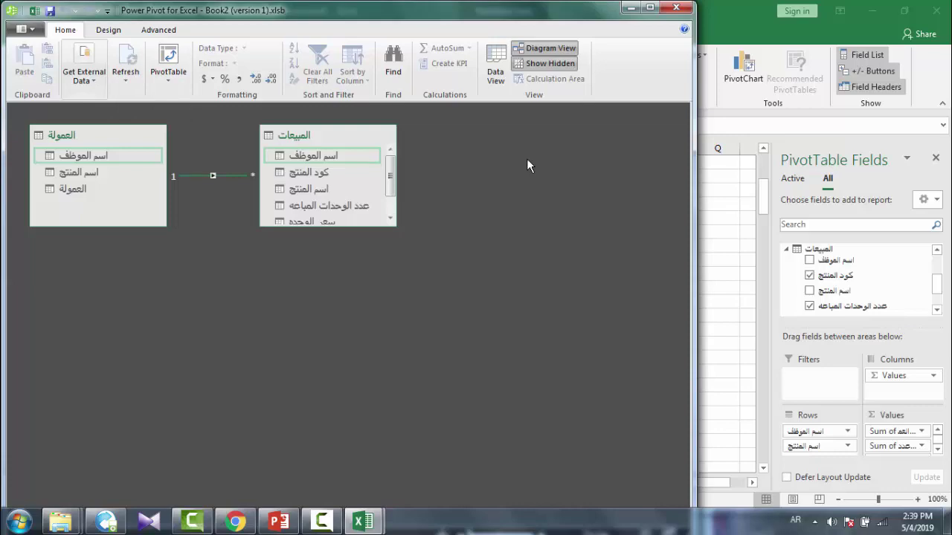
left_click(630, 9)
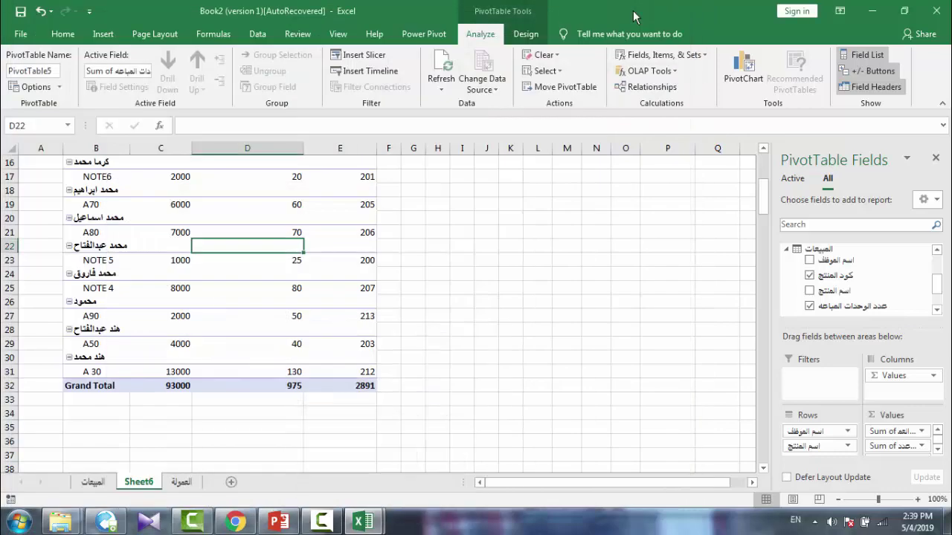